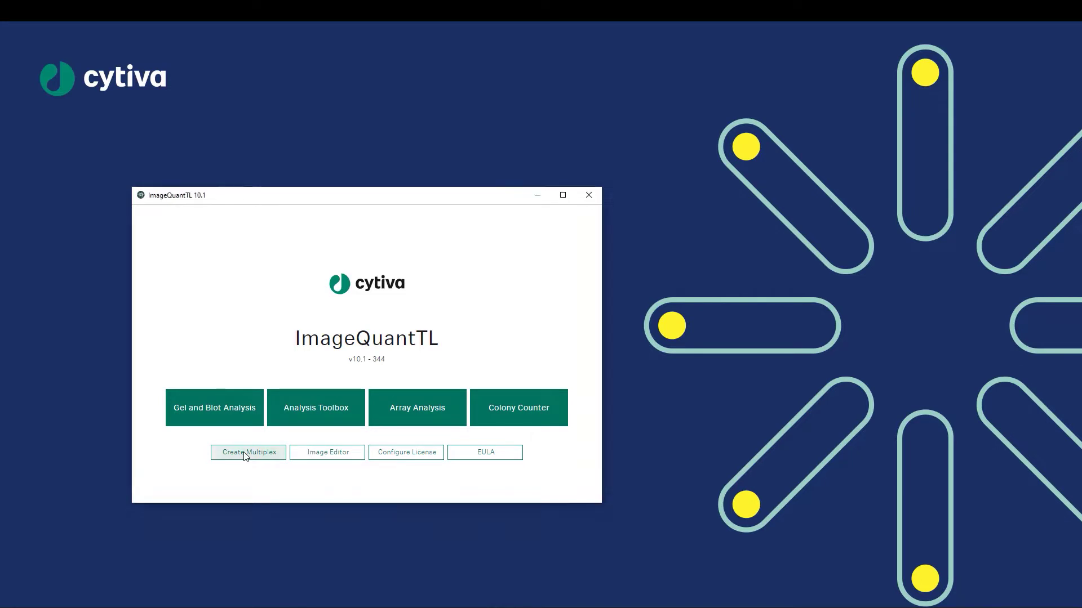
Position the Create Multiplex window and browse for its component gel images.
left_click_drag(266, 149, 524, 118)
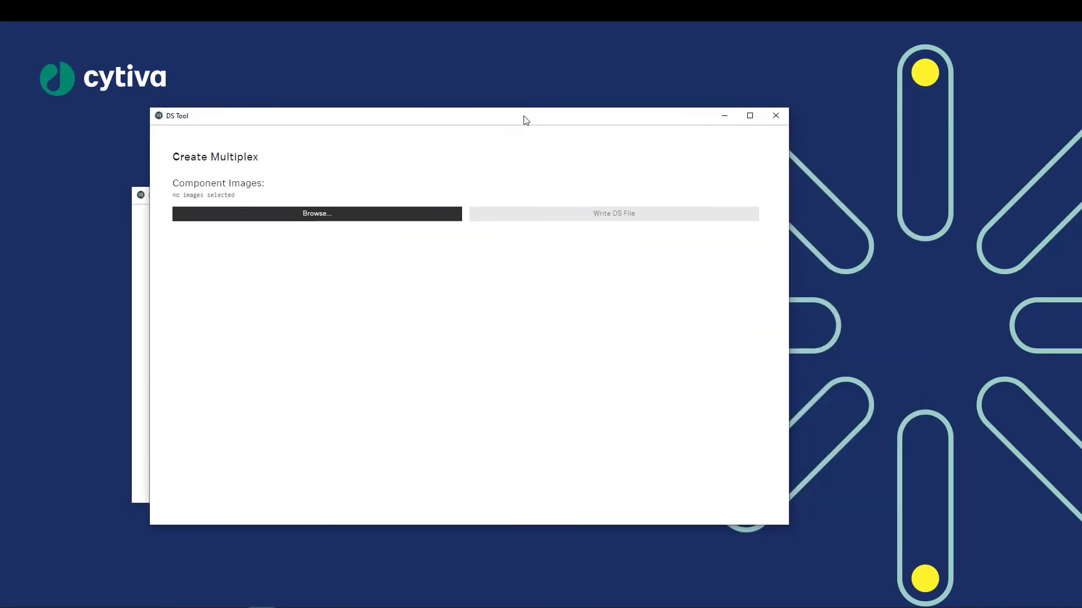
left_click(399, 217)
Combine the Cy3 and IRlong .gel images and save them as a multiplex DS file.
left_click(403, 210)
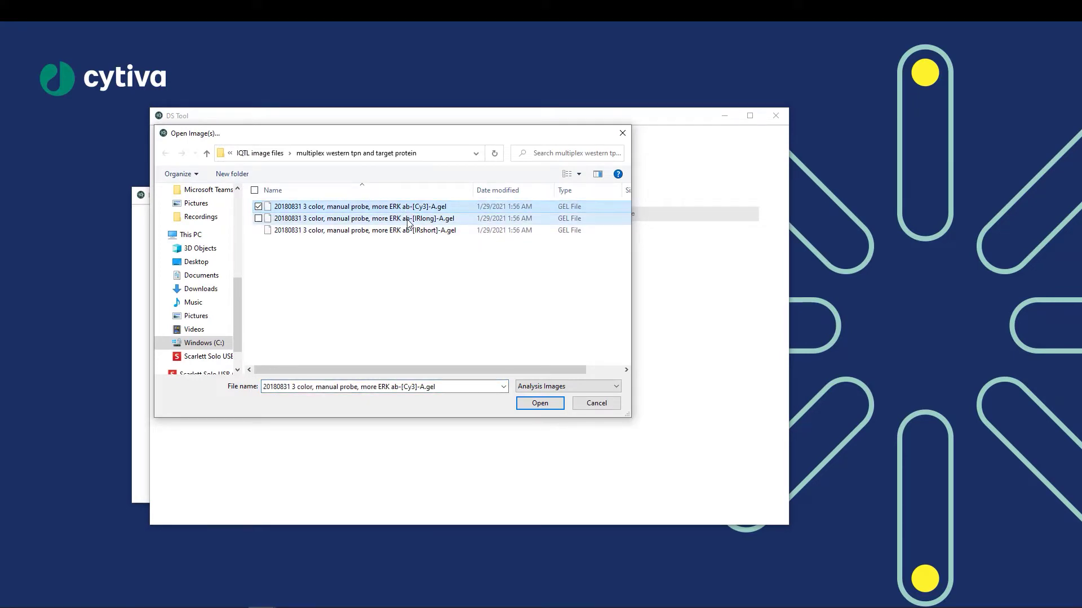
left_click(407, 221, "ctrl")
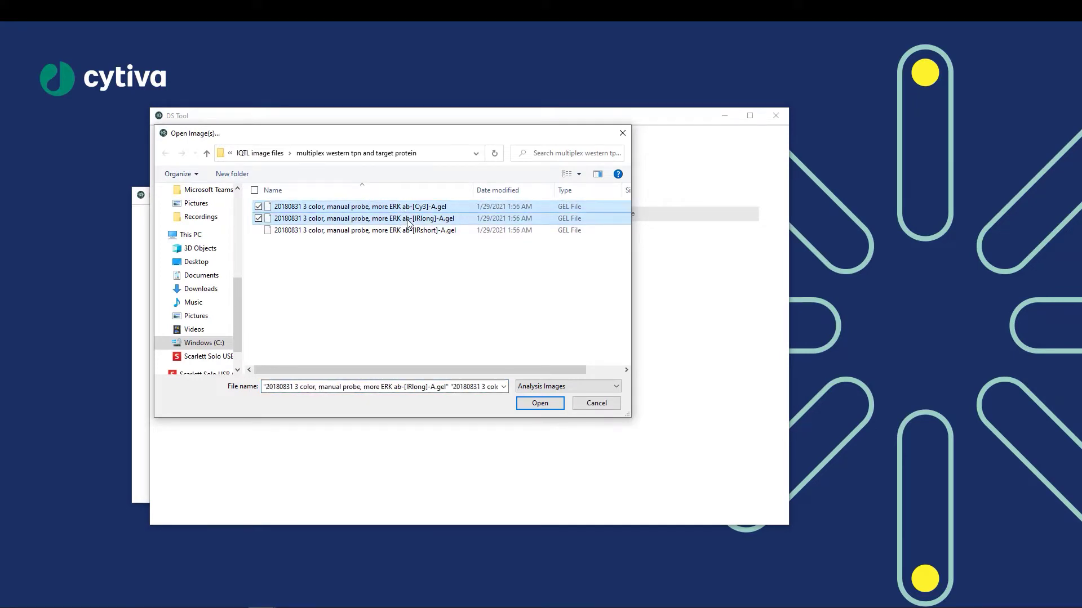
left_click(537, 405)
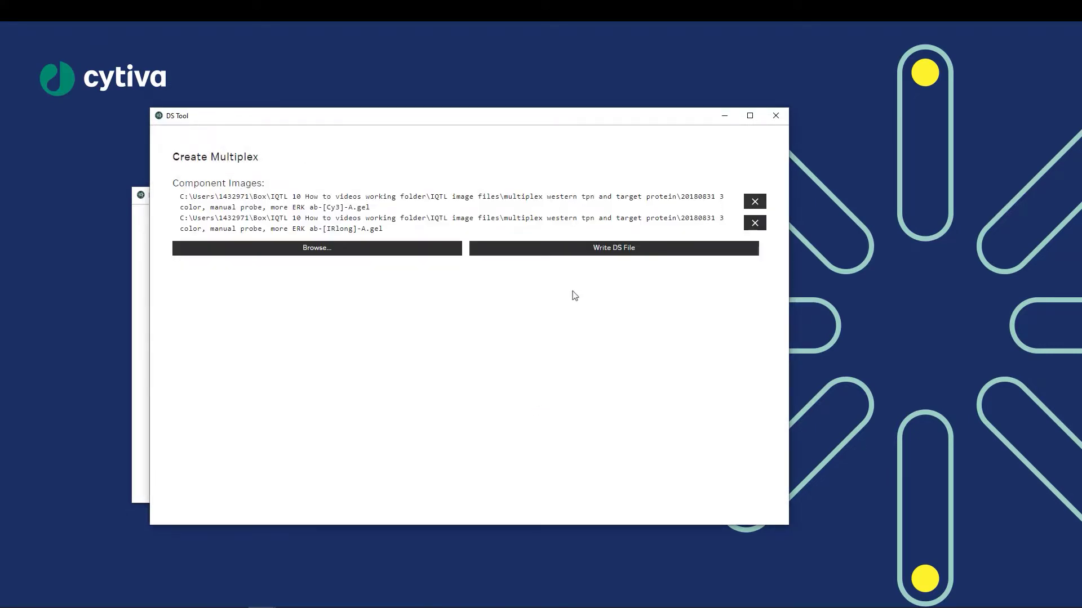
left_click(587, 254)
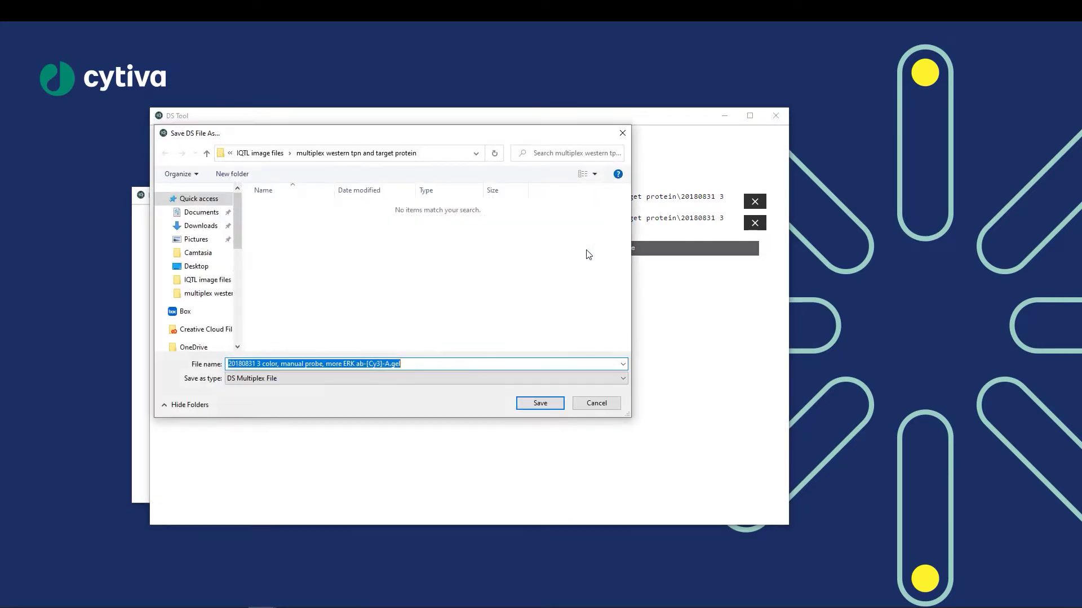
left_click(544, 409)
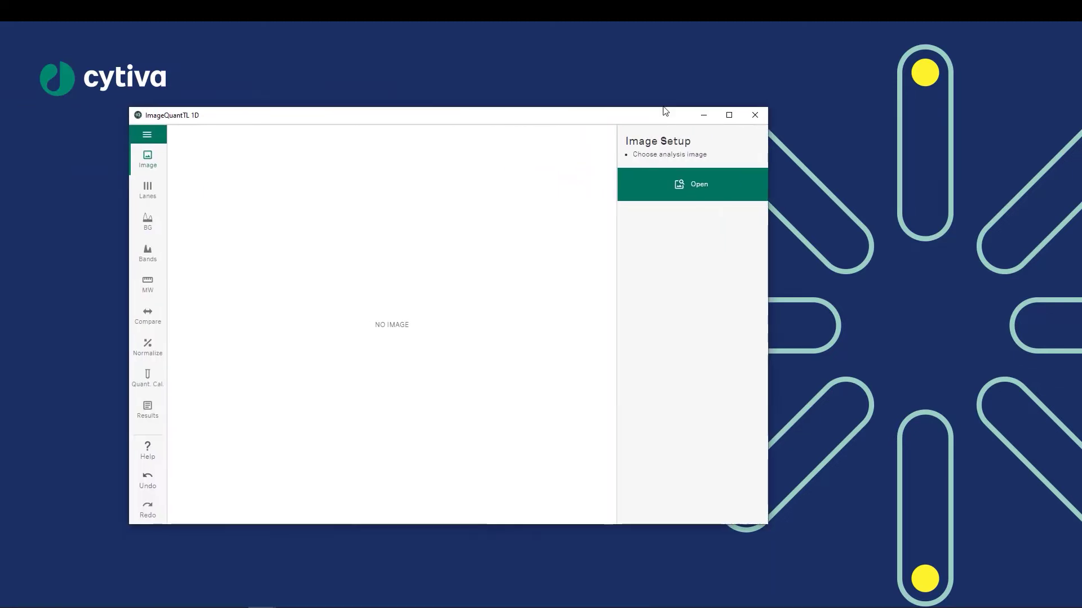
Maximize the 1D window, load the [Cy3]-A.gel.ds multiplex file, and show its channel list.
left_click(729, 114)
left_click(1024, 107)
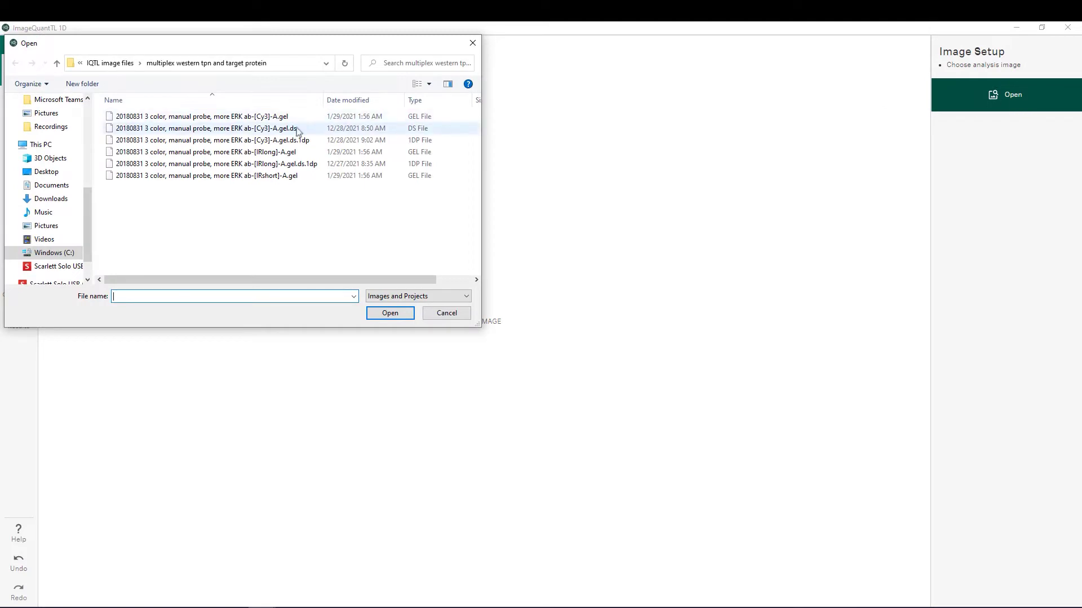
left_click(207, 133)
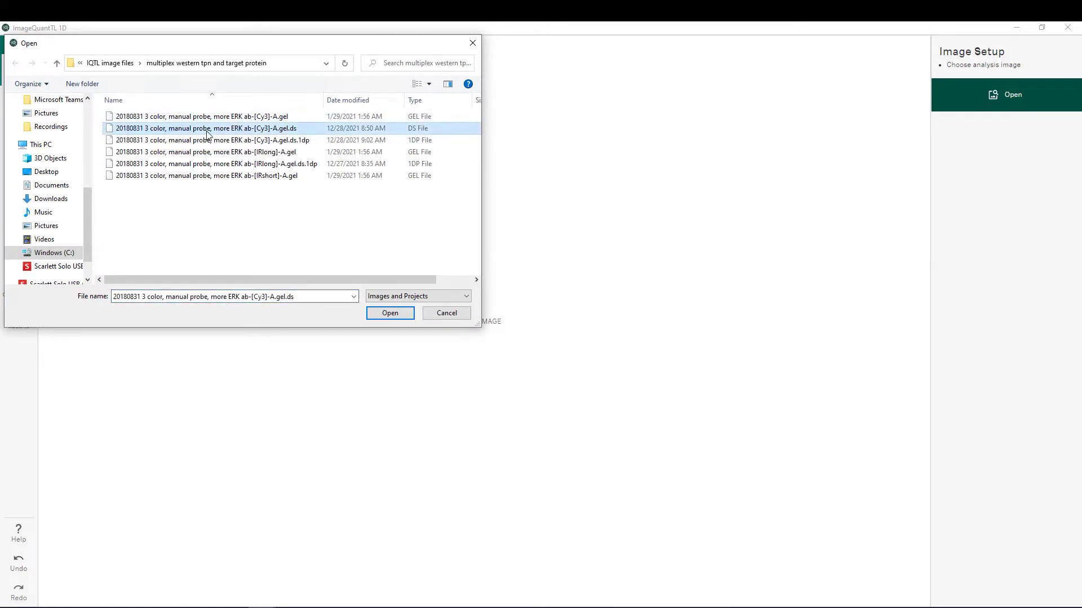
left_click(387, 316)
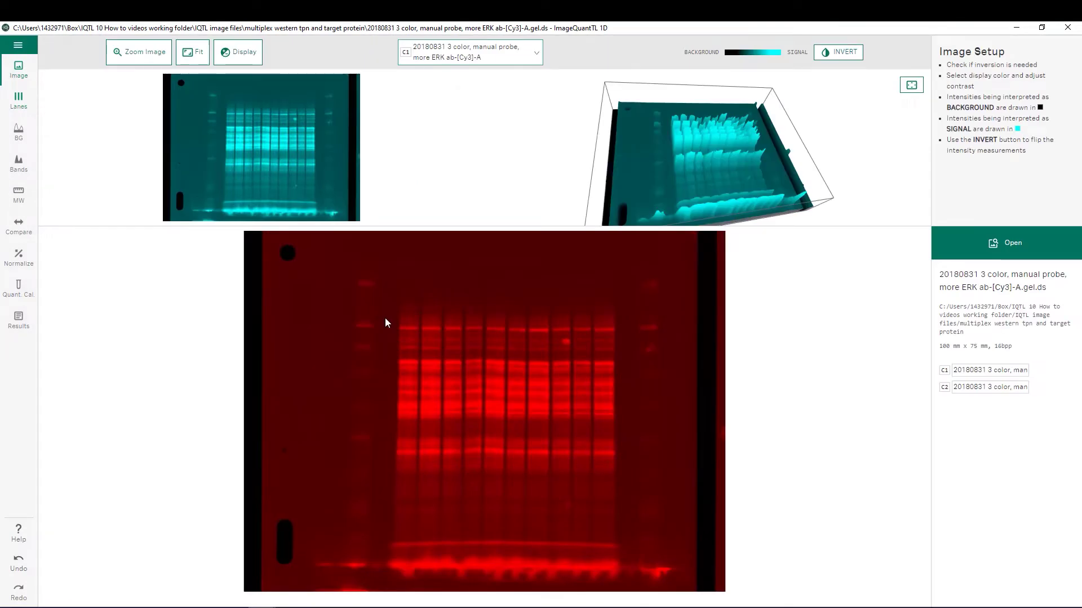
left_click(537, 52)
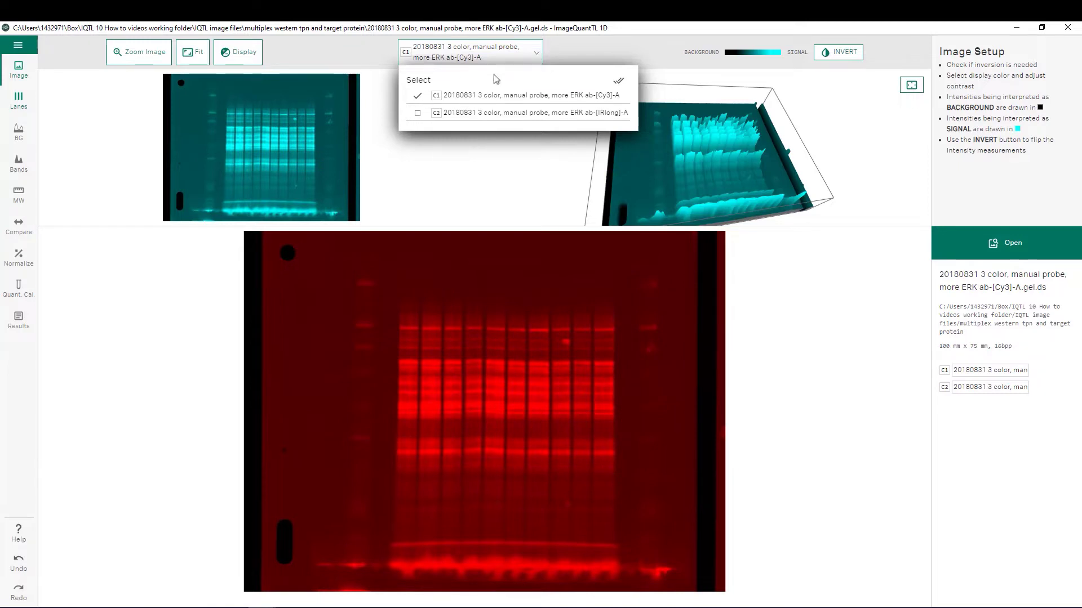
Overlay channels C1 and C2 together and bring up the display colour settings.
left_click(417, 112)
left_click(416, 96)
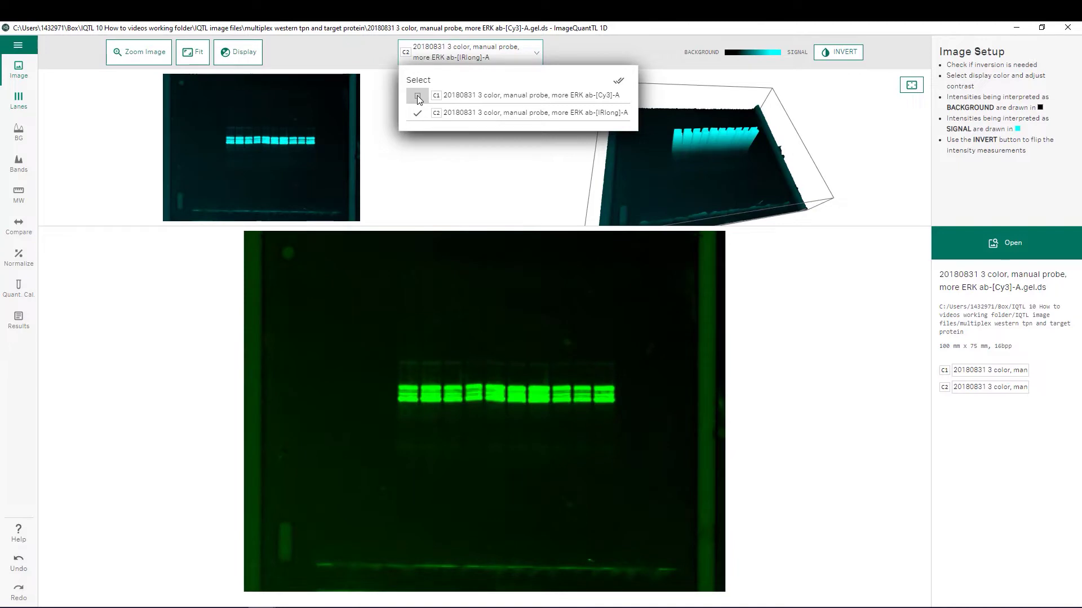
left_click(417, 96)
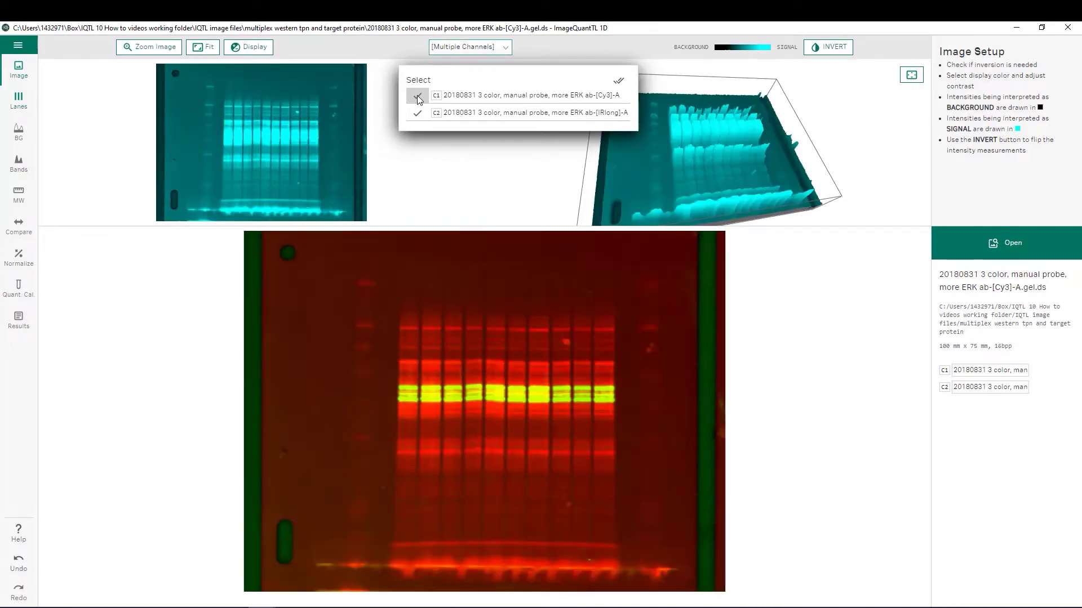
left_click(432, 173)
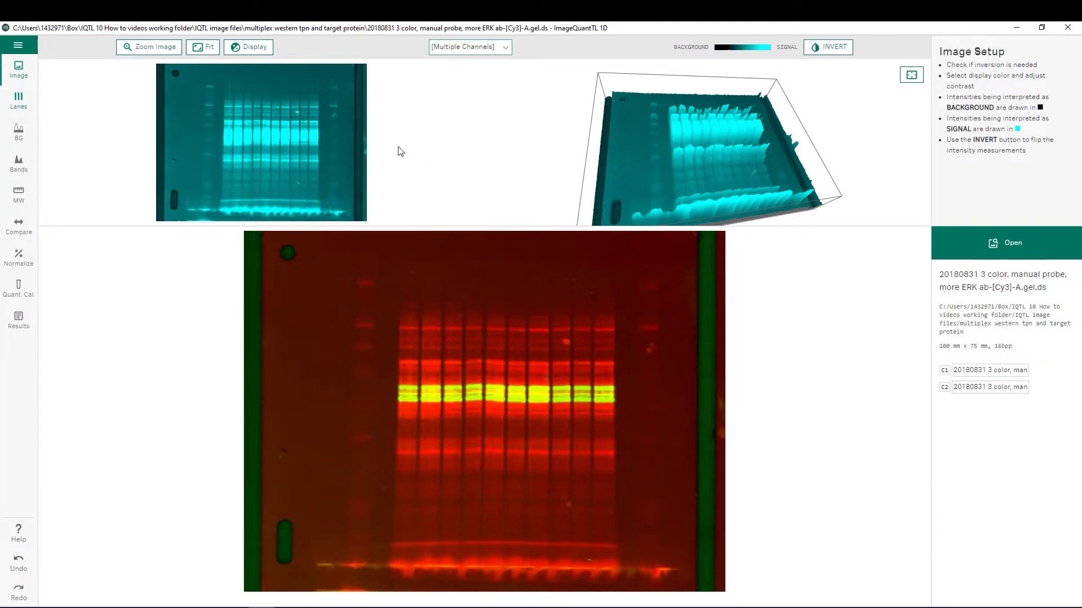
left_click(257, 50)
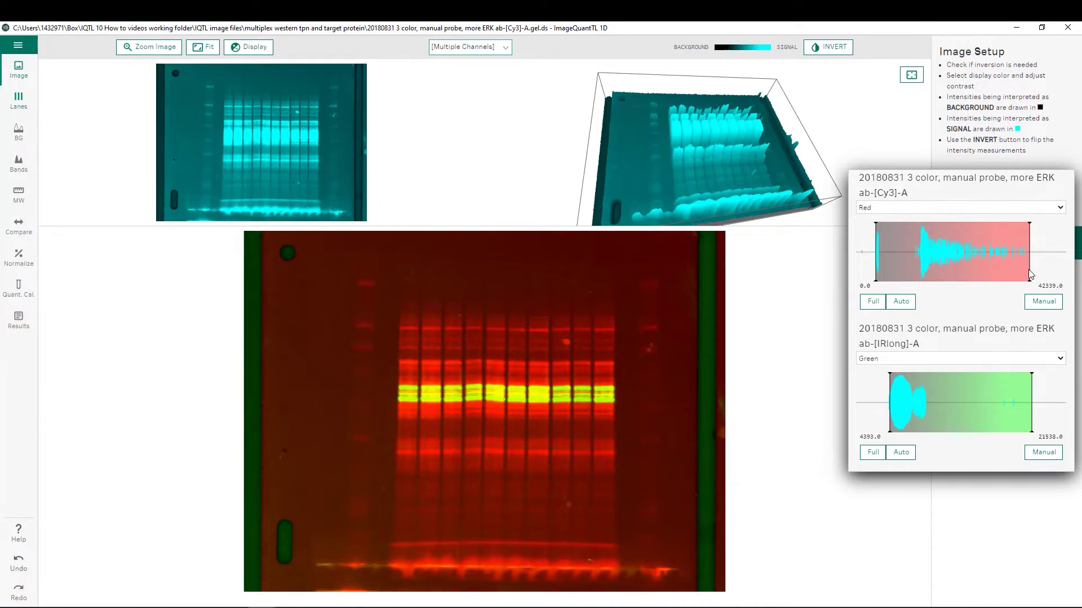
Set the red range to 3244–46859 and green to 3115–29206, keeping Cy3 Red.
left_click_drag(876, 274, 907, 272)
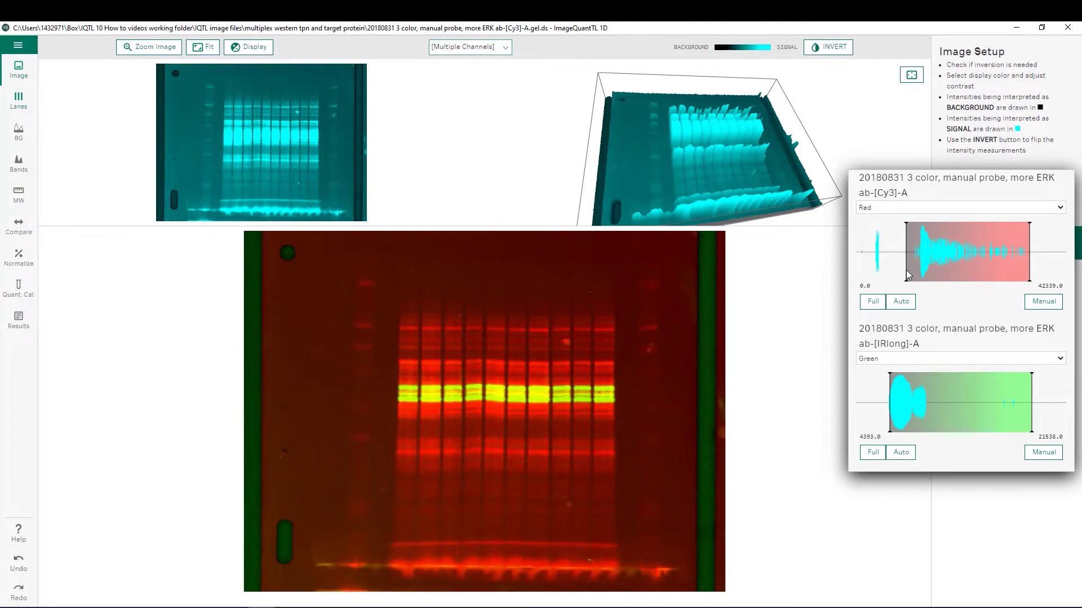
left_click_drag(1029, 276, 1062, 275)
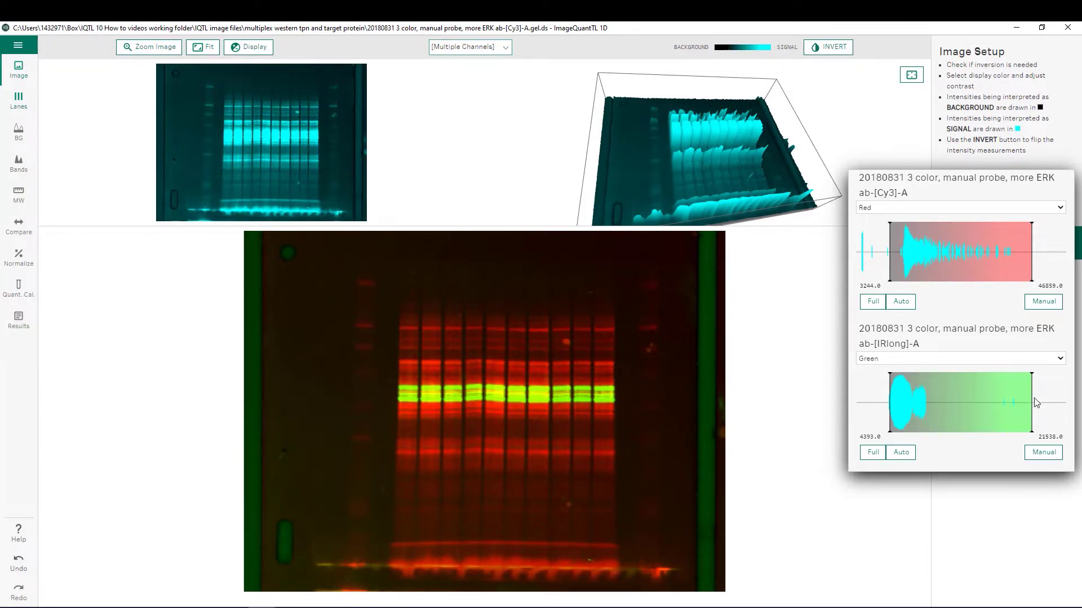
left_click_drag(1034, 402, 1068, 399)
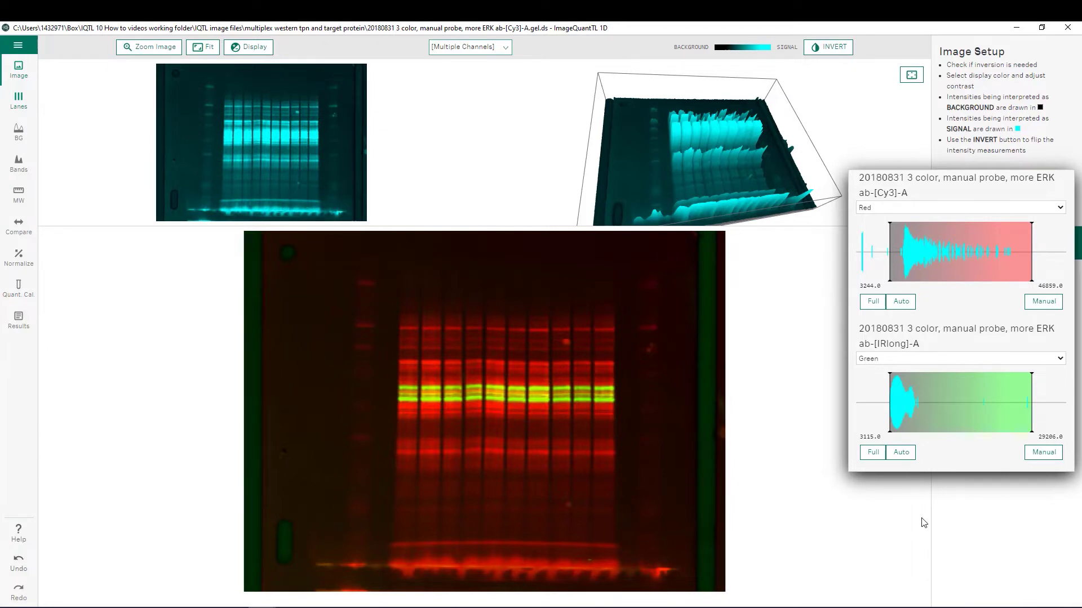
left_click(1060, 208)
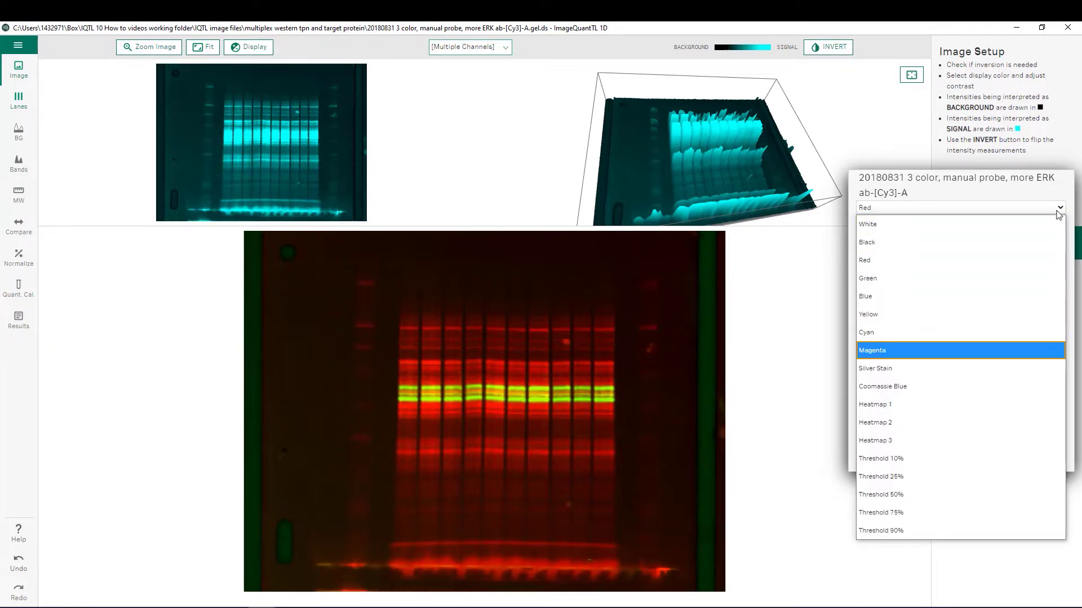
left_click(1021, 258)
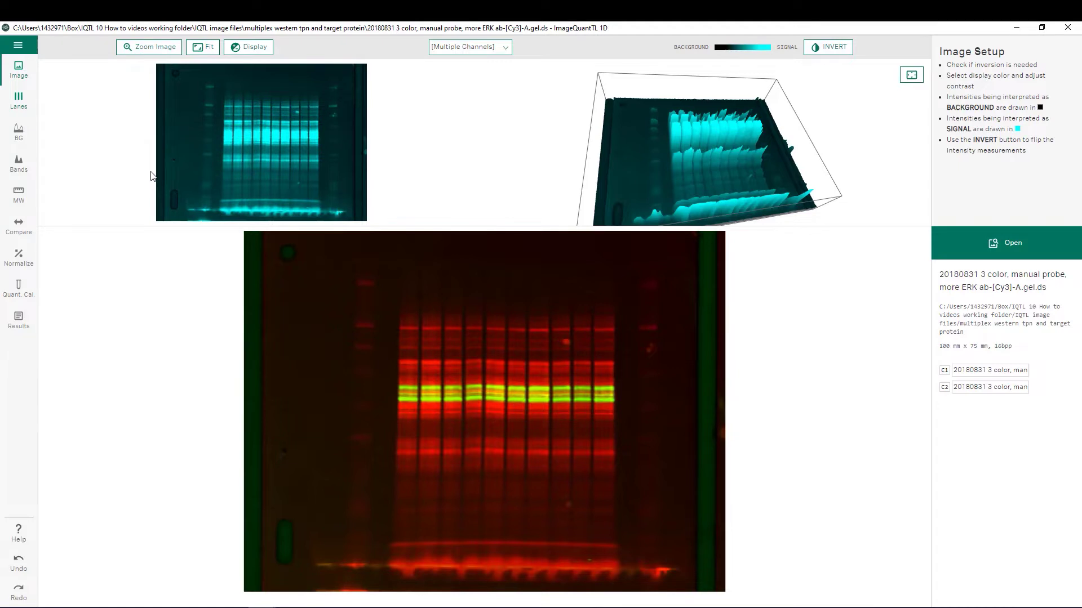
Rotate the 3-D intensity surface to inspect it, then go to the Lanes step.
left_click_drag(631, 162, 626, 189)
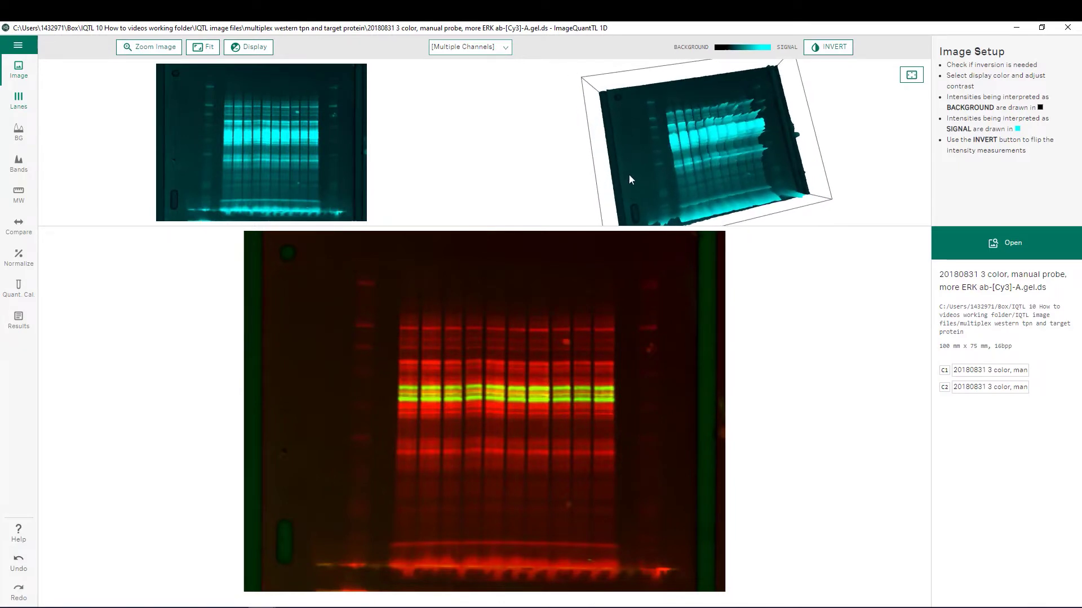
right_click(632, 162)
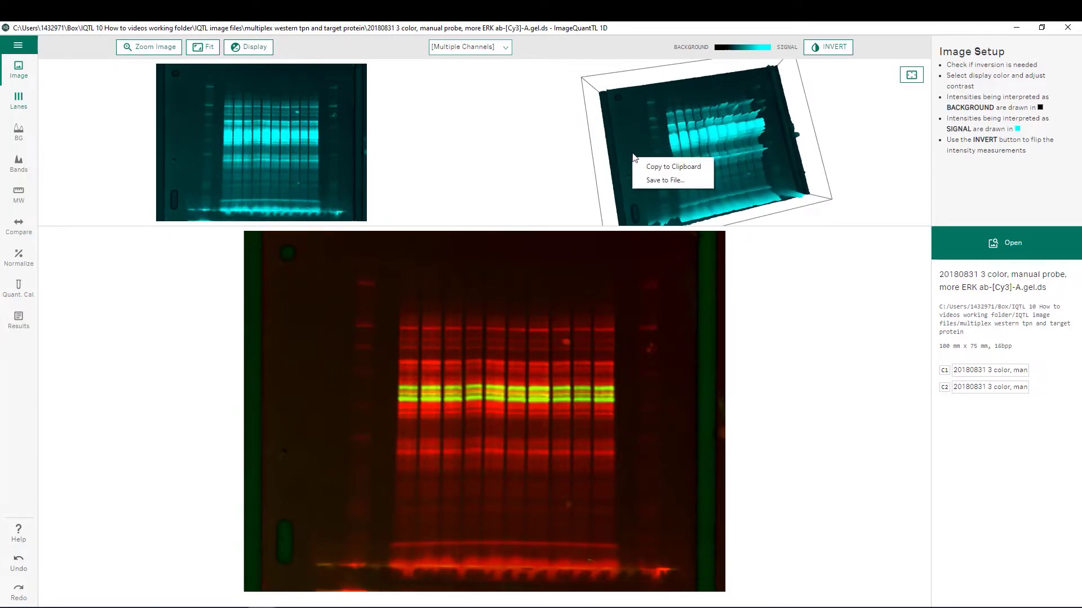
left_click(632, 143)
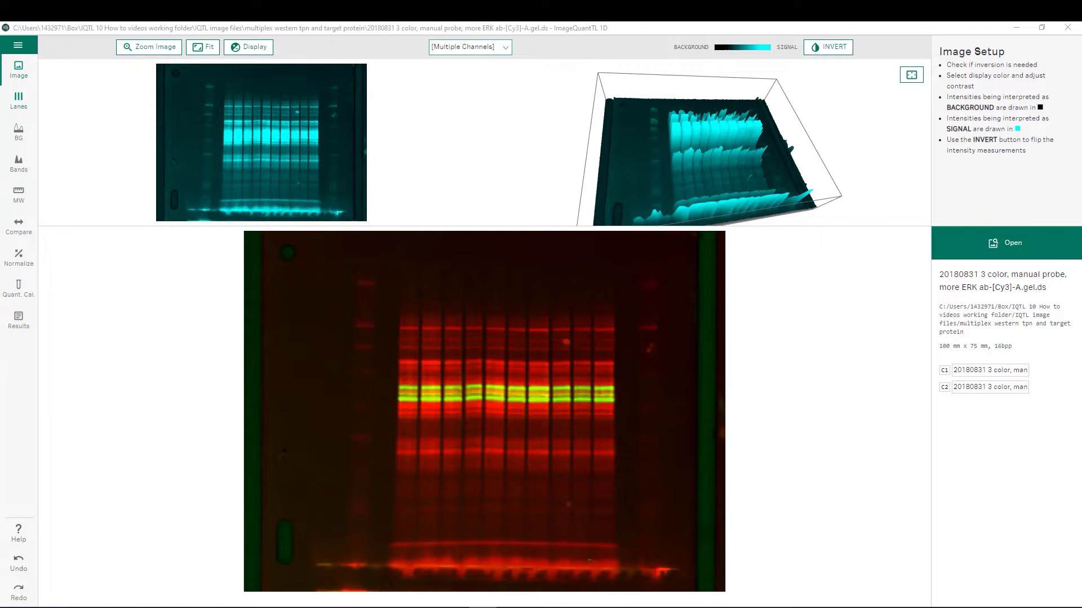
left_click(10, 103)
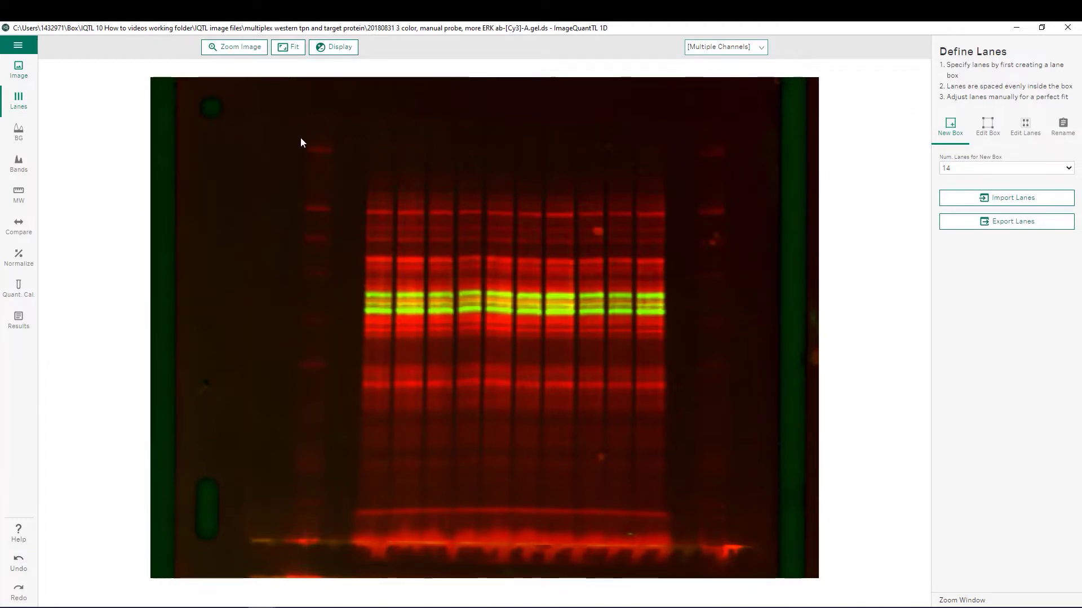
Draw a 14-lane box over the blot and nudge its corners so the lanes fit.
left_click_drag(300, 138, 729, 517)
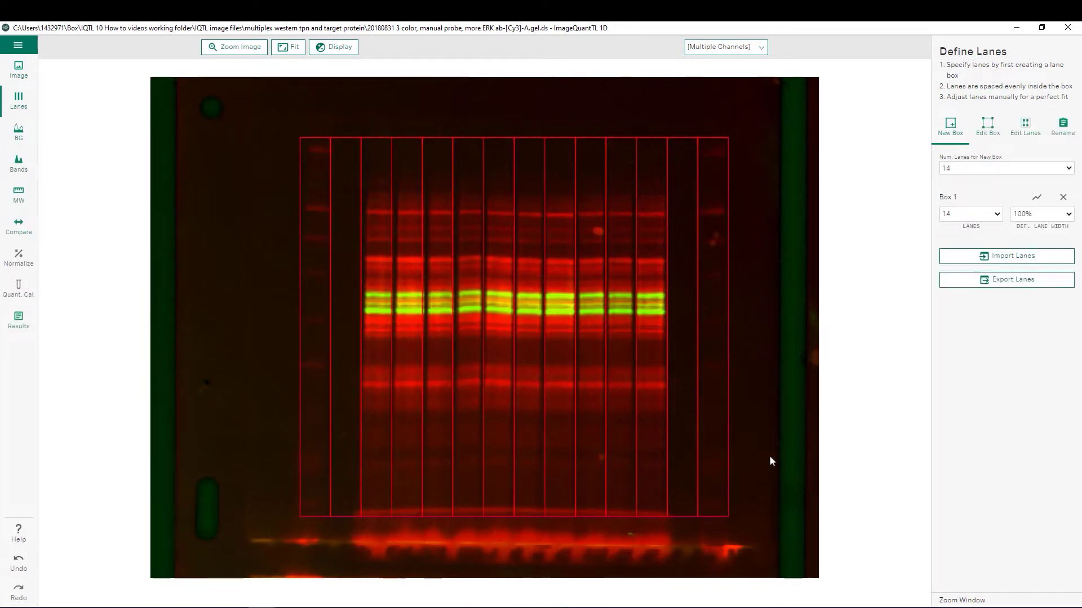
left_click(987, 127)
left_click(731, 137)
left_click(729, 136)
left_click_drag(301, 138, 301, 137)
left_click(303, 524)
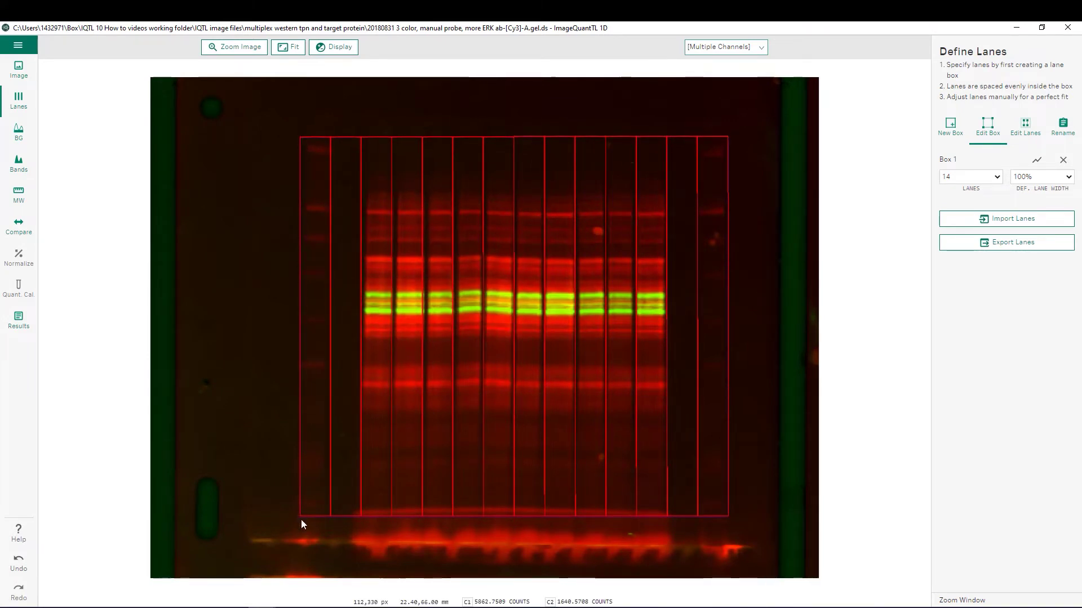
left_click(300, 523)
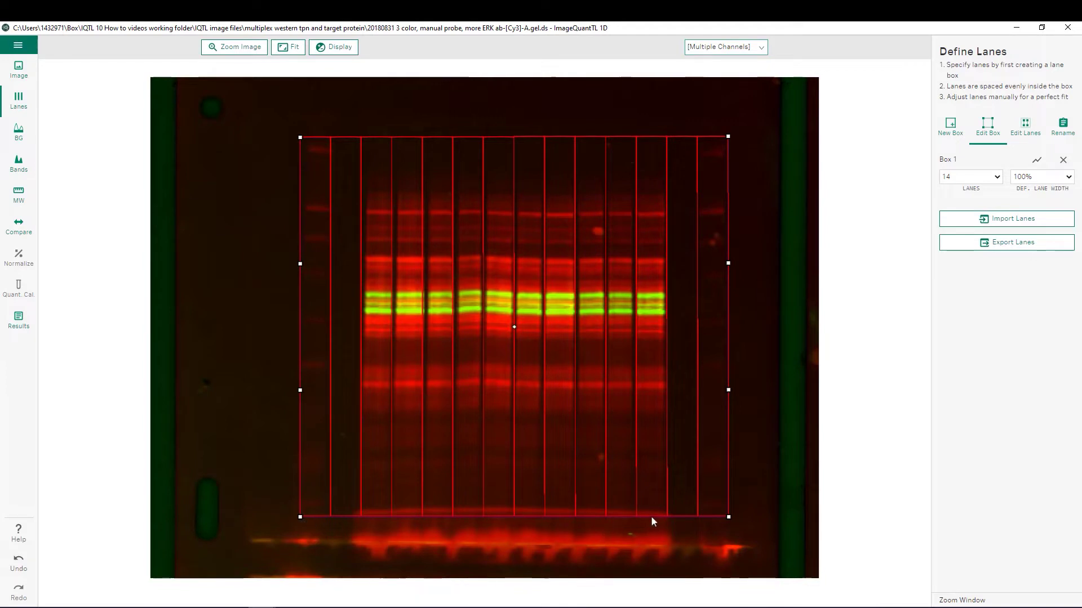
left_click_drag(728, 517, 726, 516)
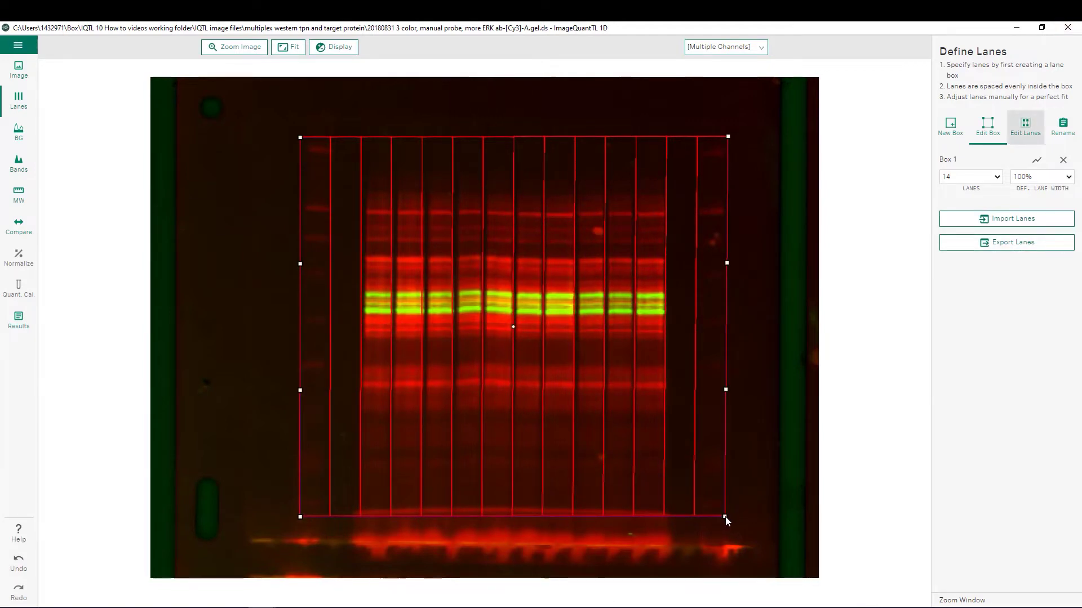
left_click(1068, 128)
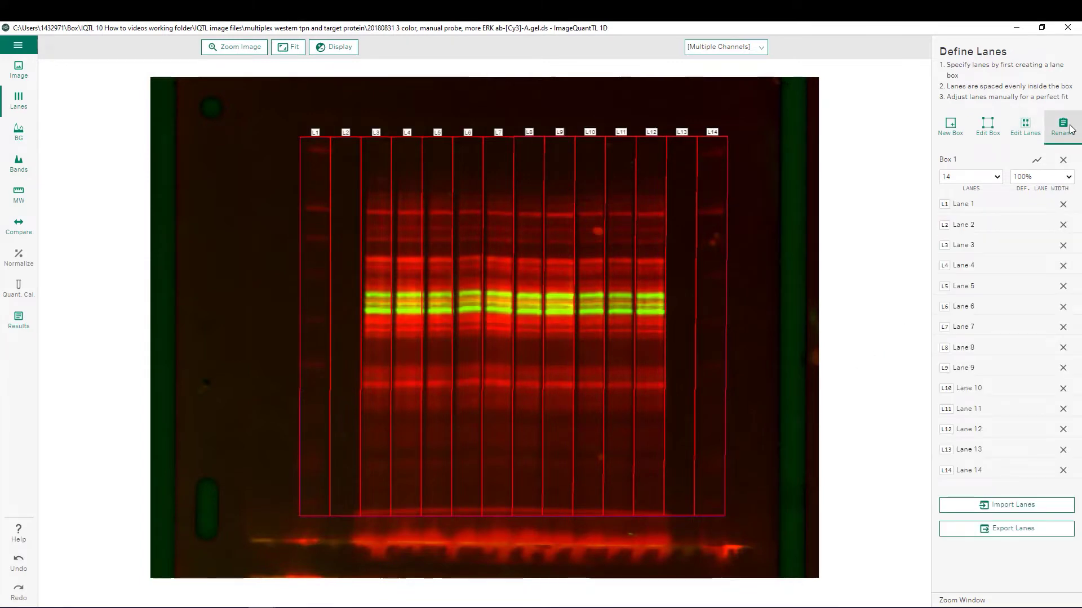
Name lanes 1 and 14 'Marker', then proceed to the background step.
left_click(964, 204)
type("Marker")
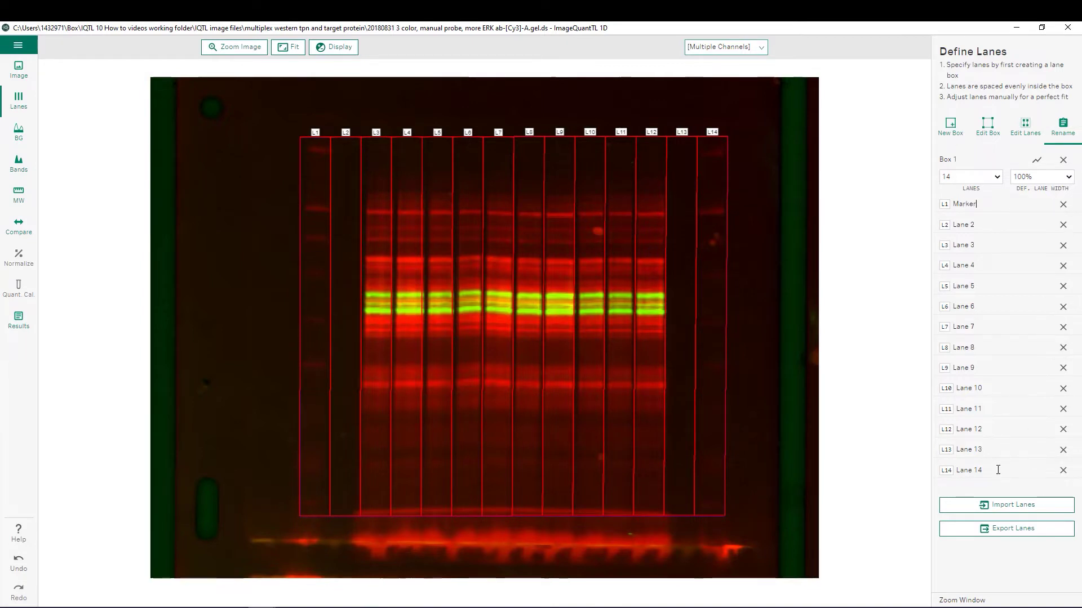
left_click(969, 471)
type("Marker")
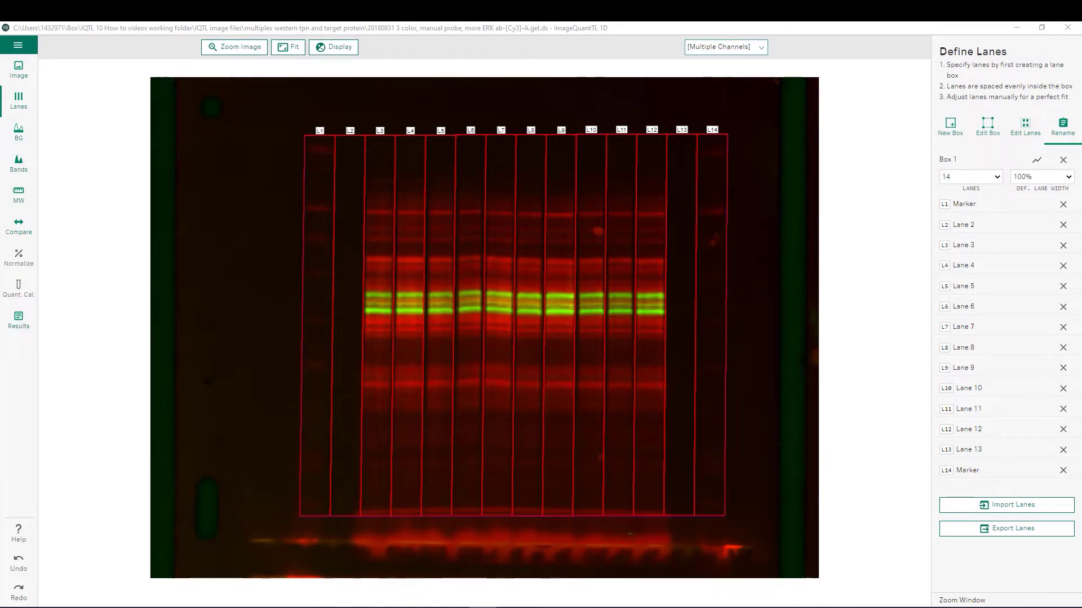
left_click(26, 132)
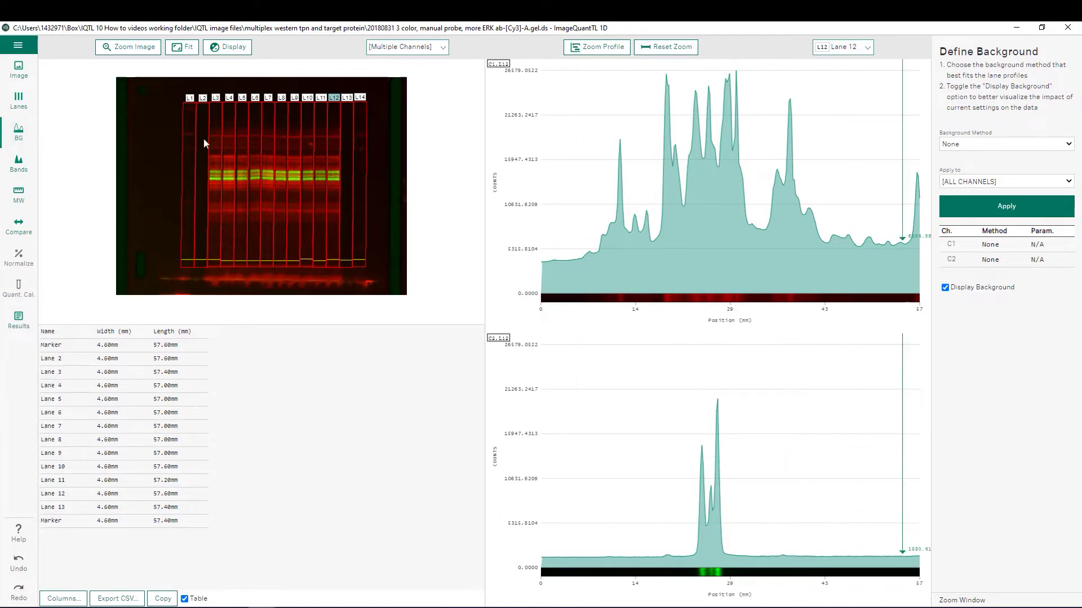
Apply a Rolling Ball background with radius 2 to channel C2.
left_click(1020, 183)
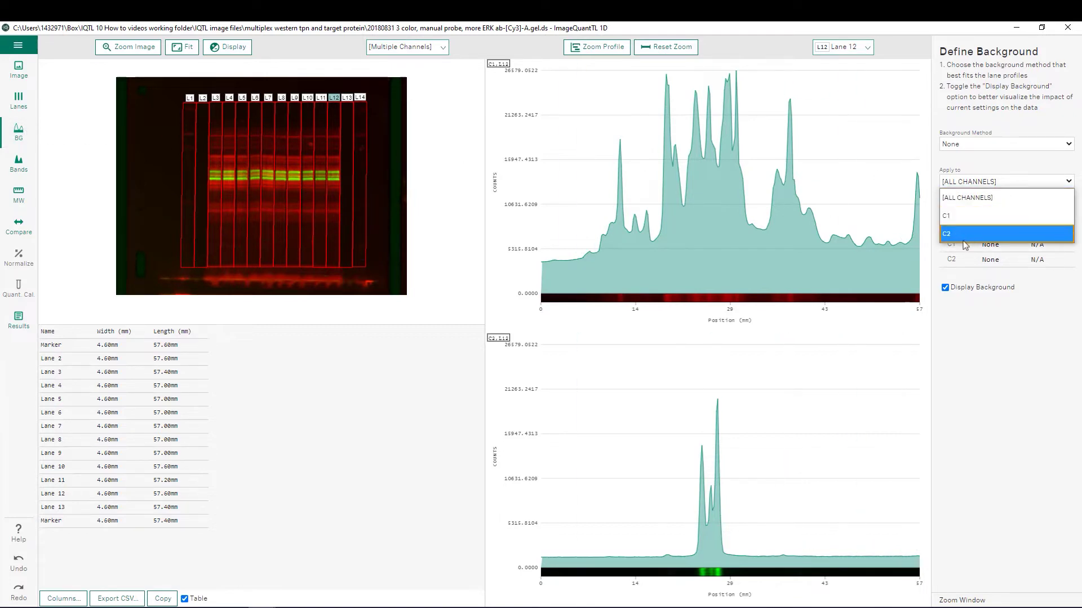
left_click(967, 231)
left_click(970, 145)
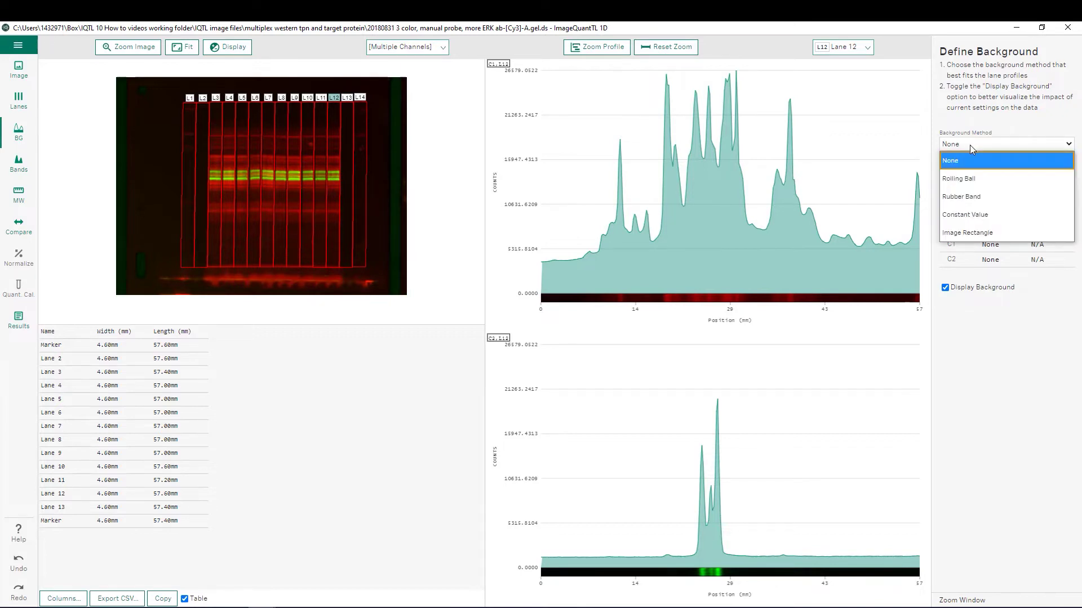
left_click(969, 172)
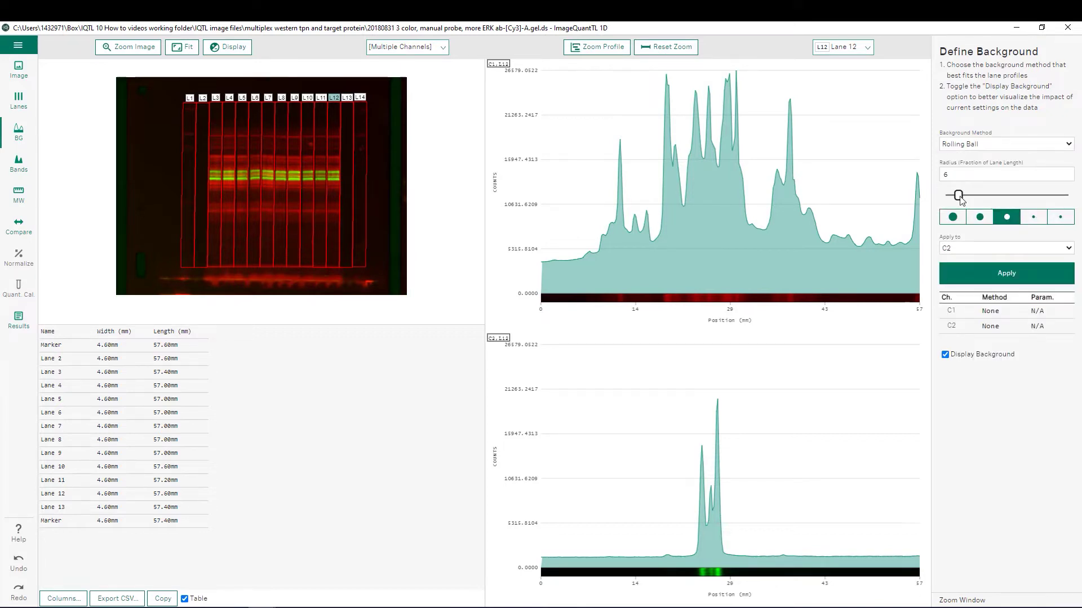
left_click_drag(958, 196, 946, 196)
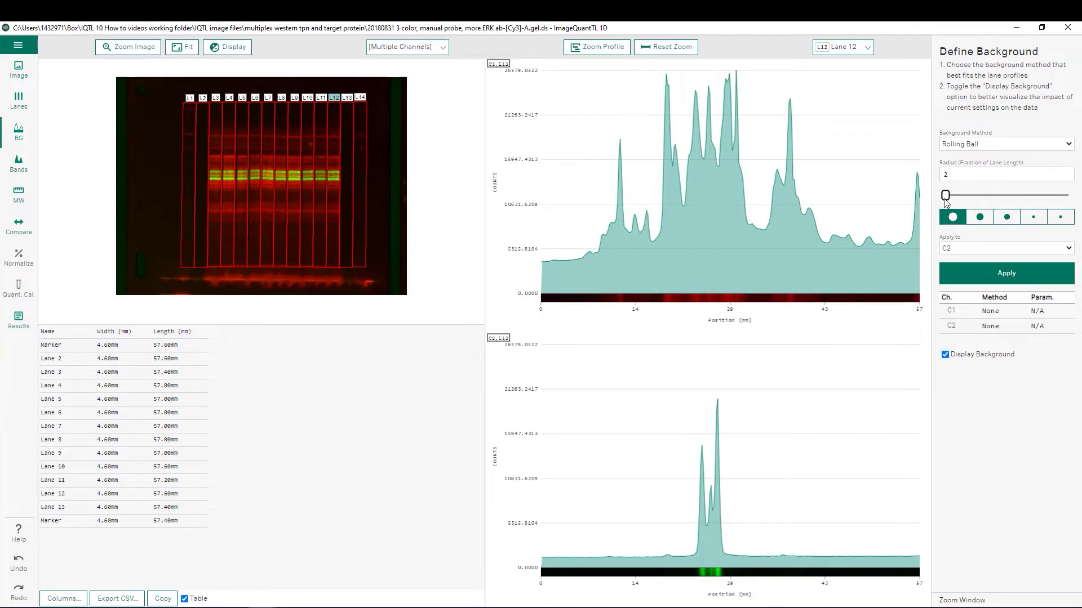
left_click(972, 281)
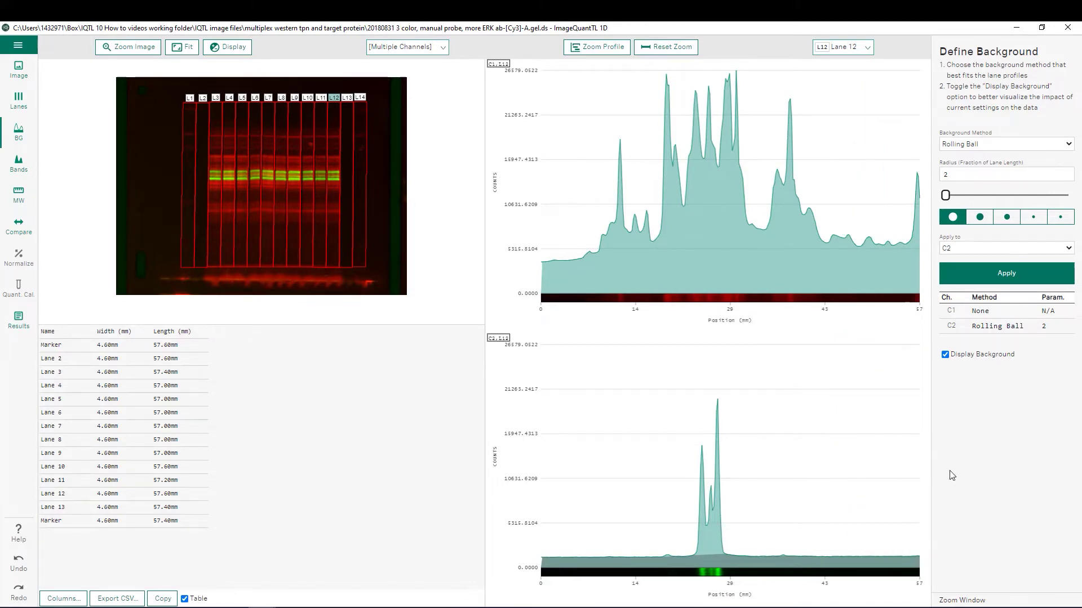
Hide channel C2 so only channel C1 is displayed.
left_click(443, 50)
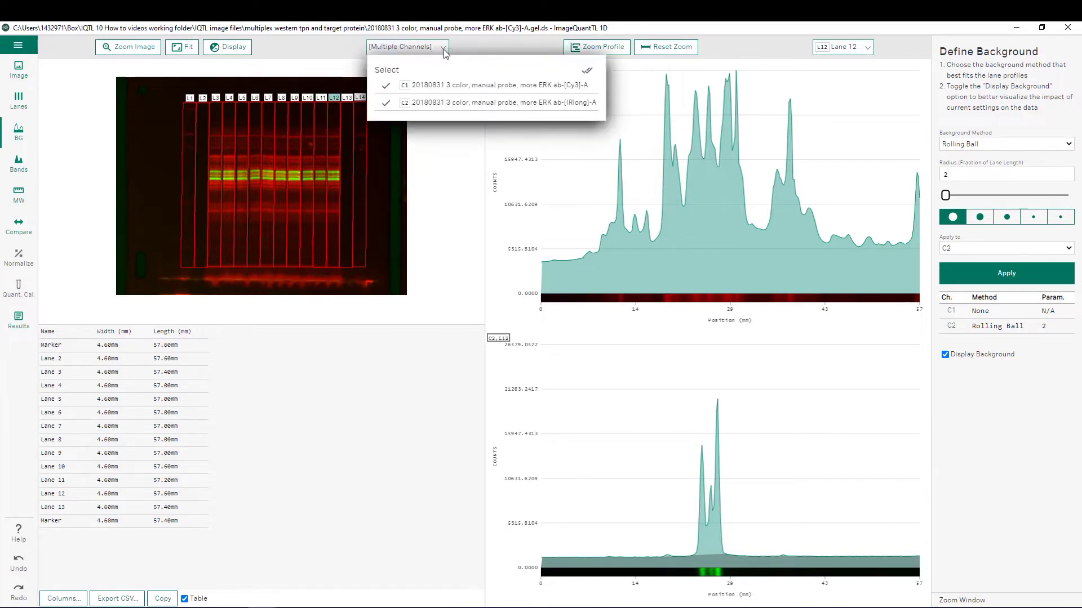
left_click(386, 103)
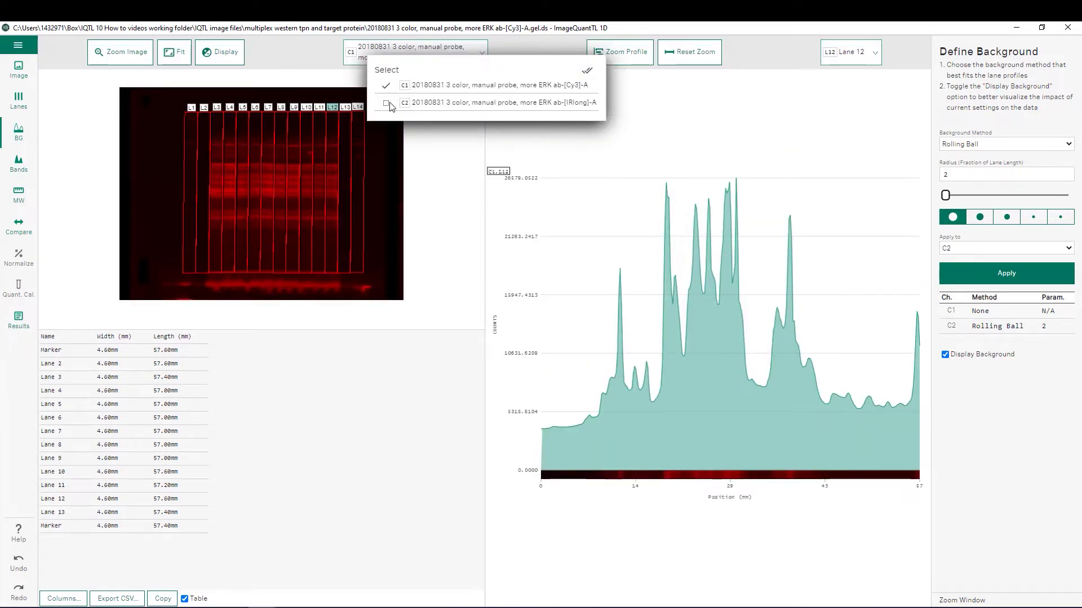
left_click(1049, 123)
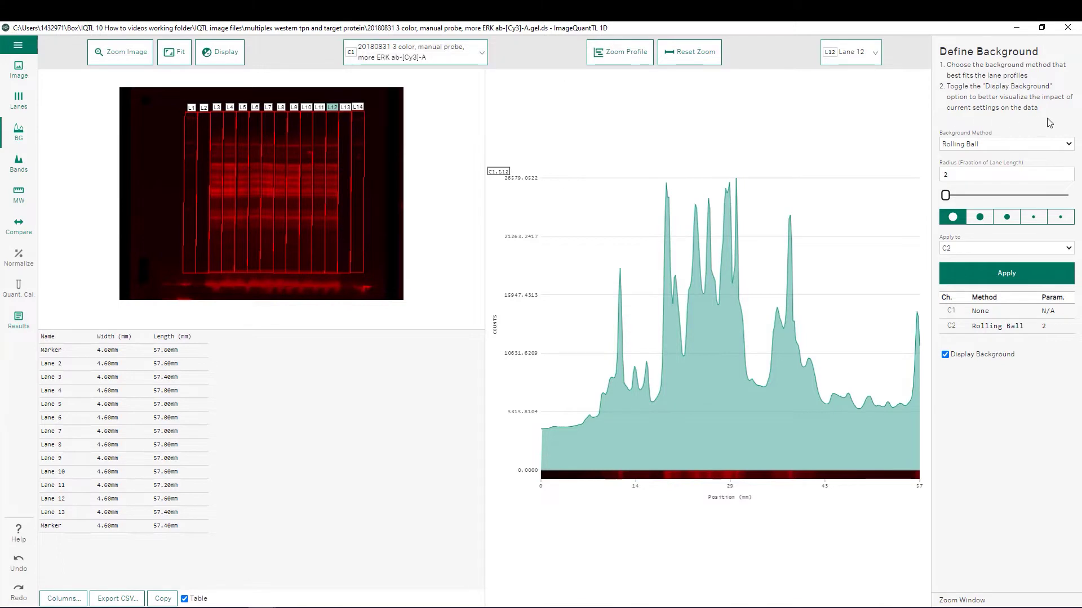
Apply a Rubber Band background correction to channel C1.
left_click(1069, 146)
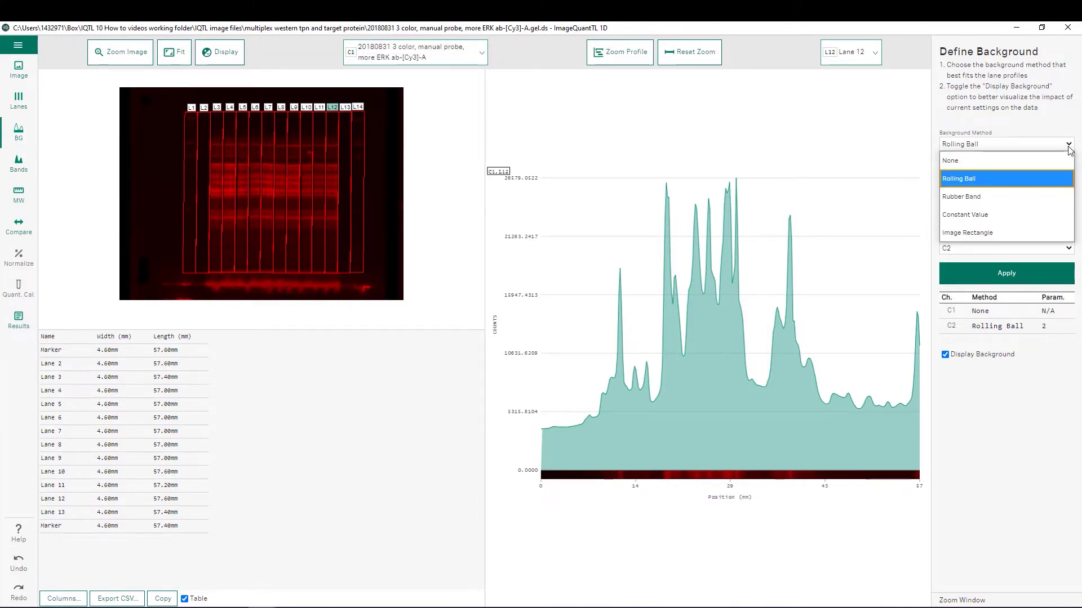
left_click(986, 202)
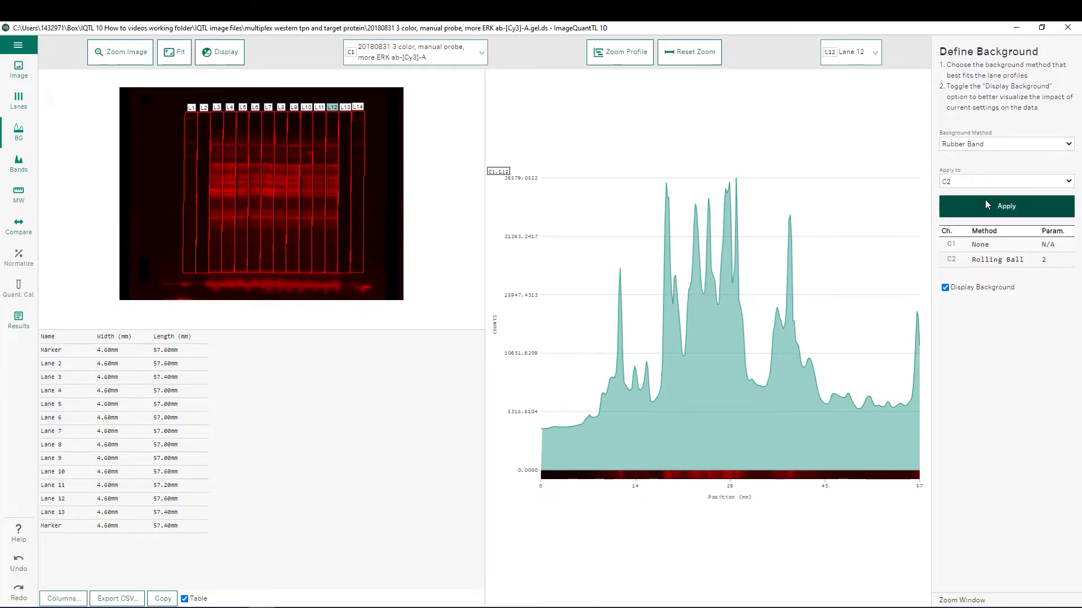
left_click(974, 183)
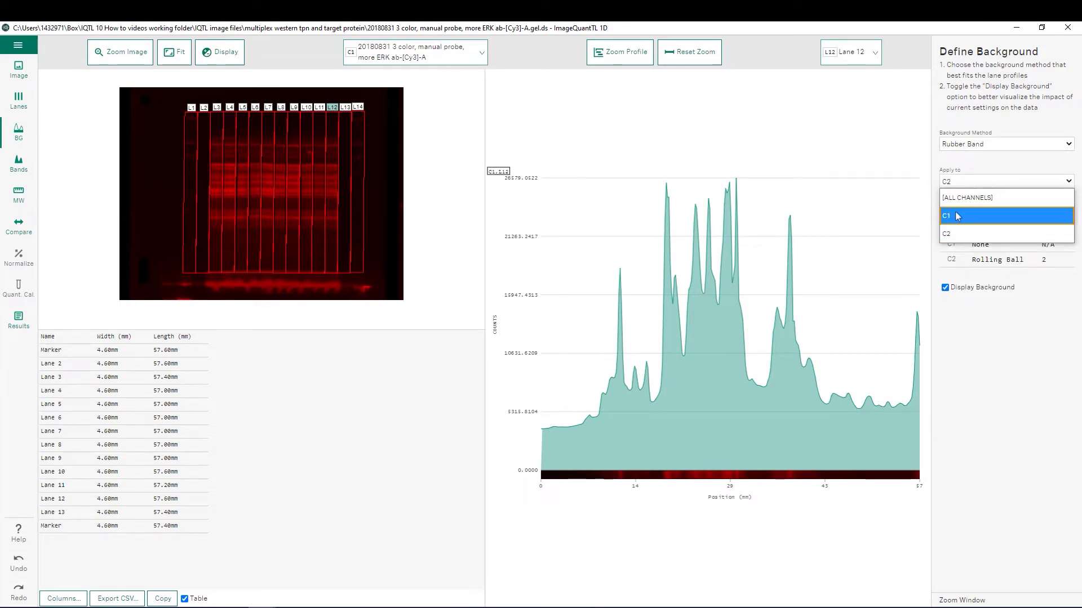
left_click(956, 218)
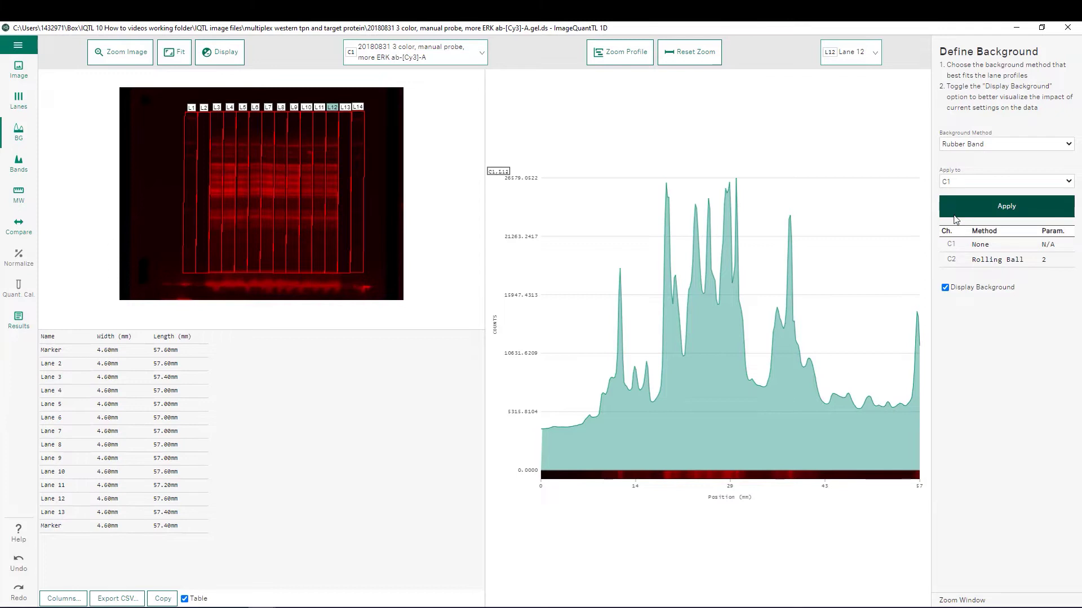
left_click(970, 213)
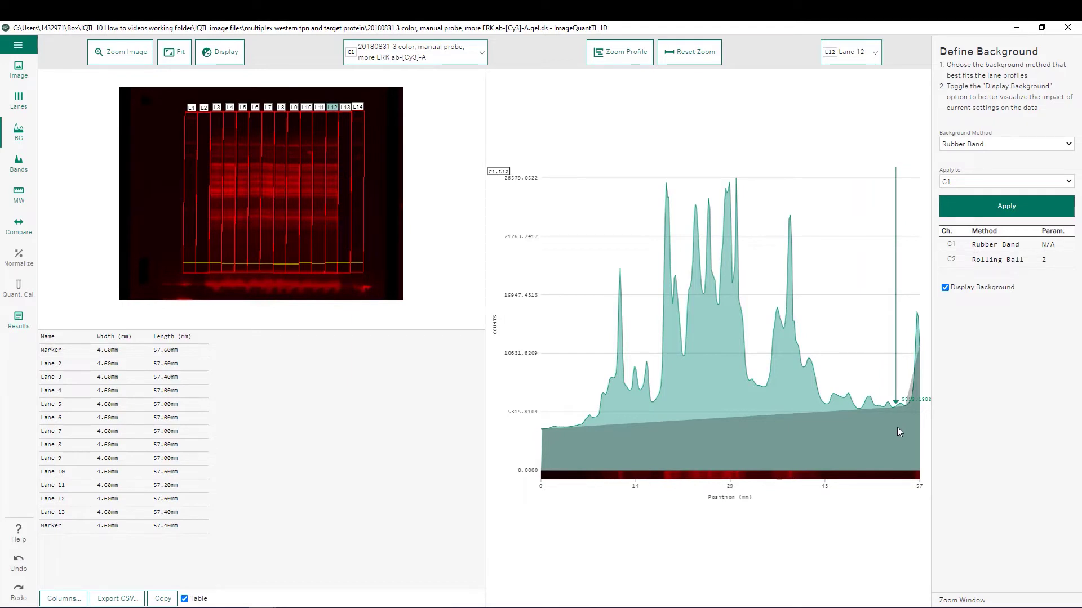
Check the C1 background fit on Lanes 11, 9, 8 and 7, then advance to Define Bands.
left_click(875, 54)
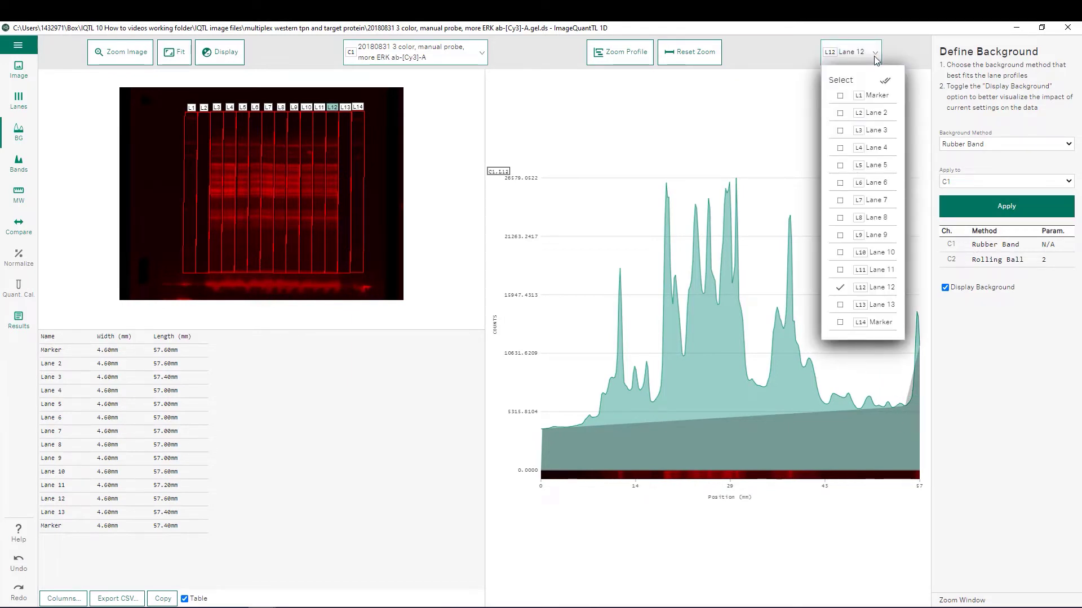
left_click(888, 269)
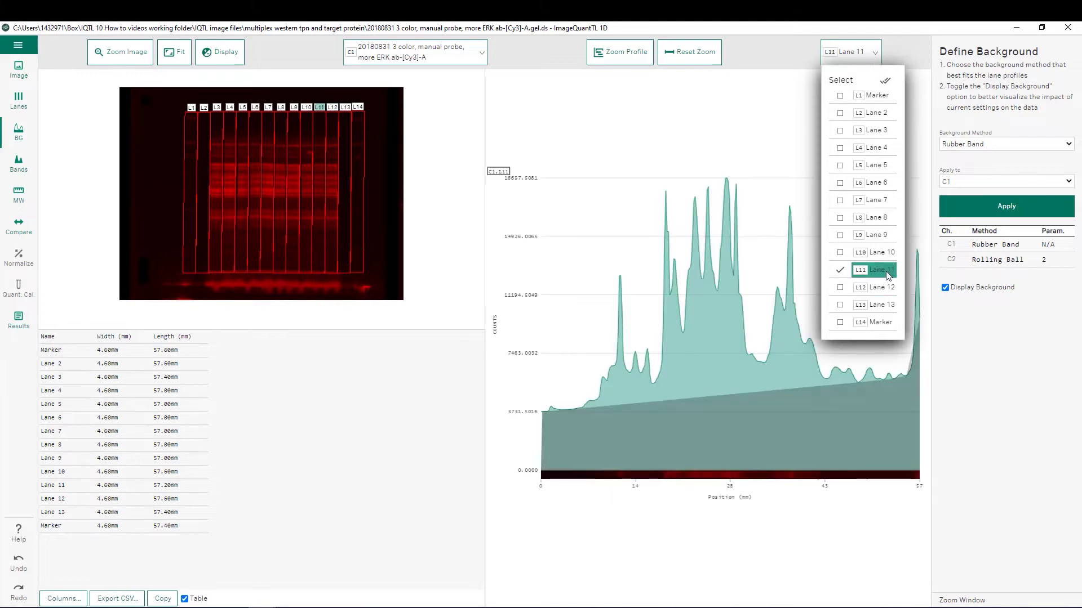
left_click(884, 240)
left_click(881, 222)
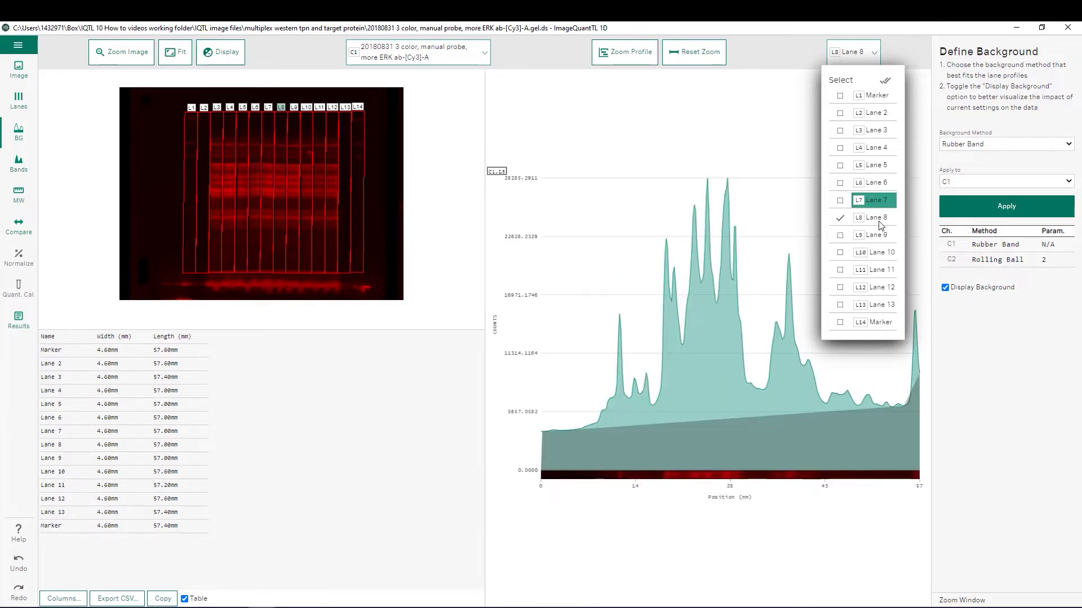
left_click(887, 201)
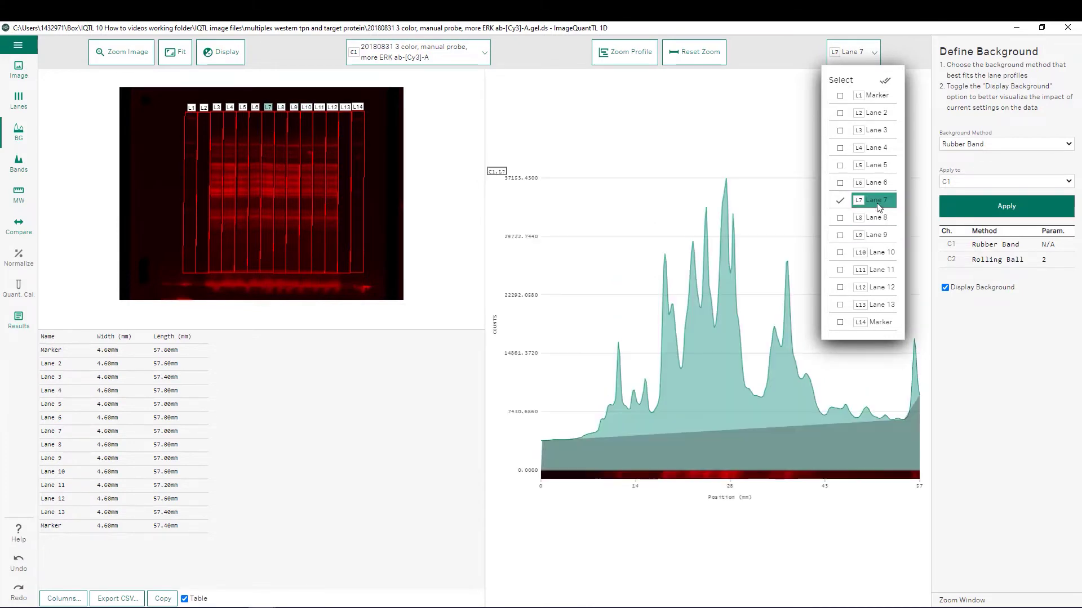
left_click(926, 167)
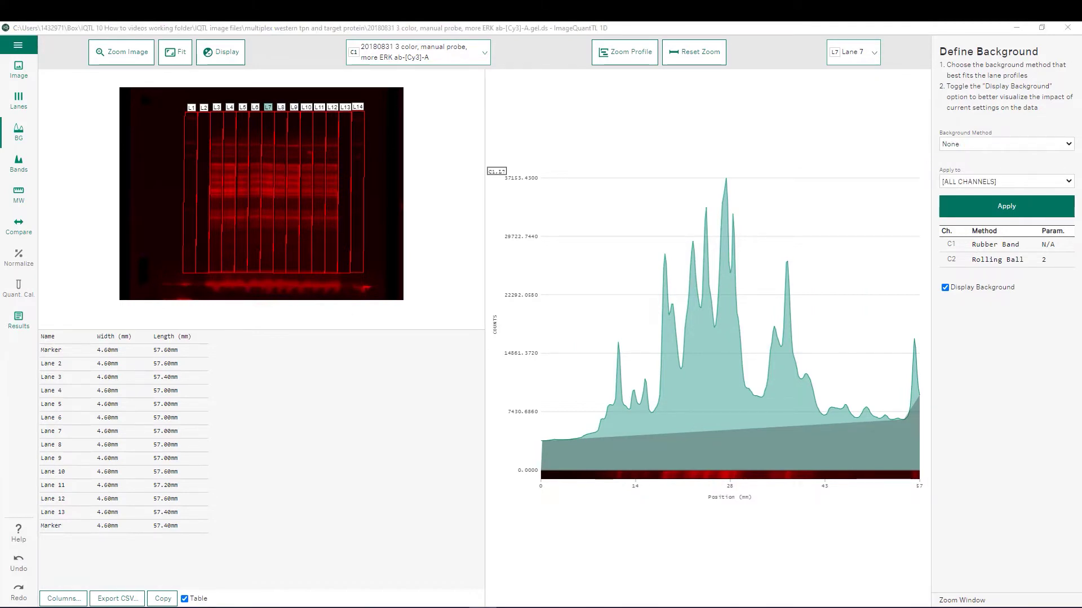
left_click(18, 164)
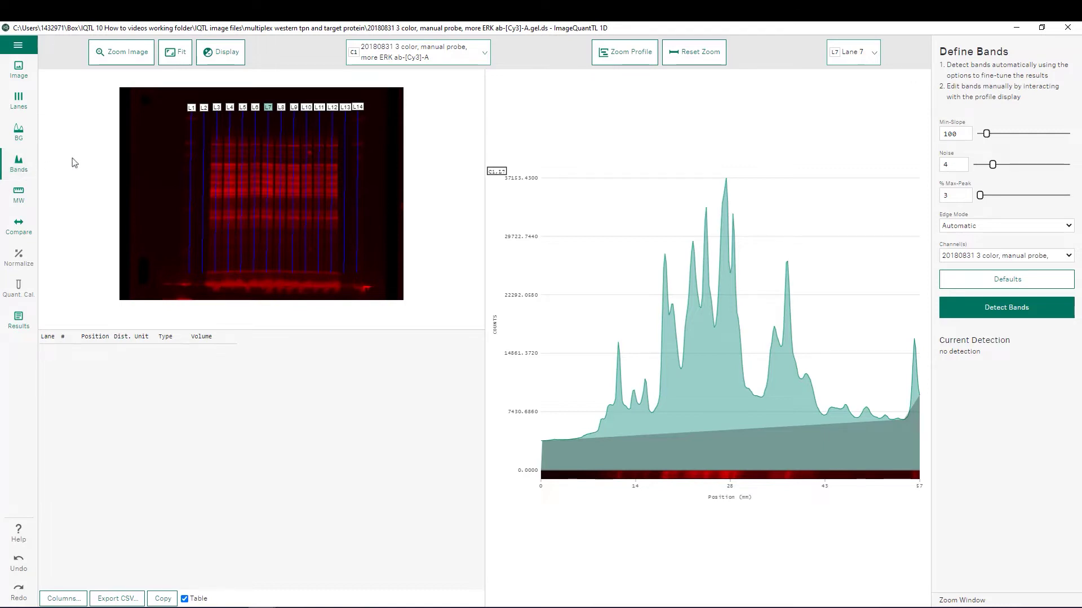
Switch to channel C2 (IRlong-A) and auto-detect three bands in every lane.
left_click(485, 55)
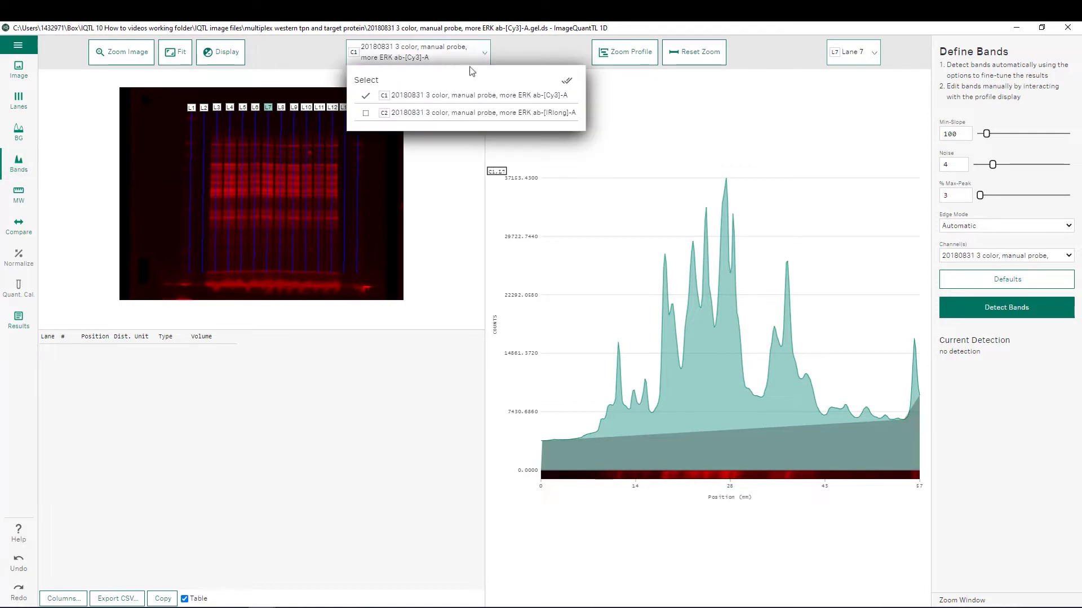
left_click(428, 115)
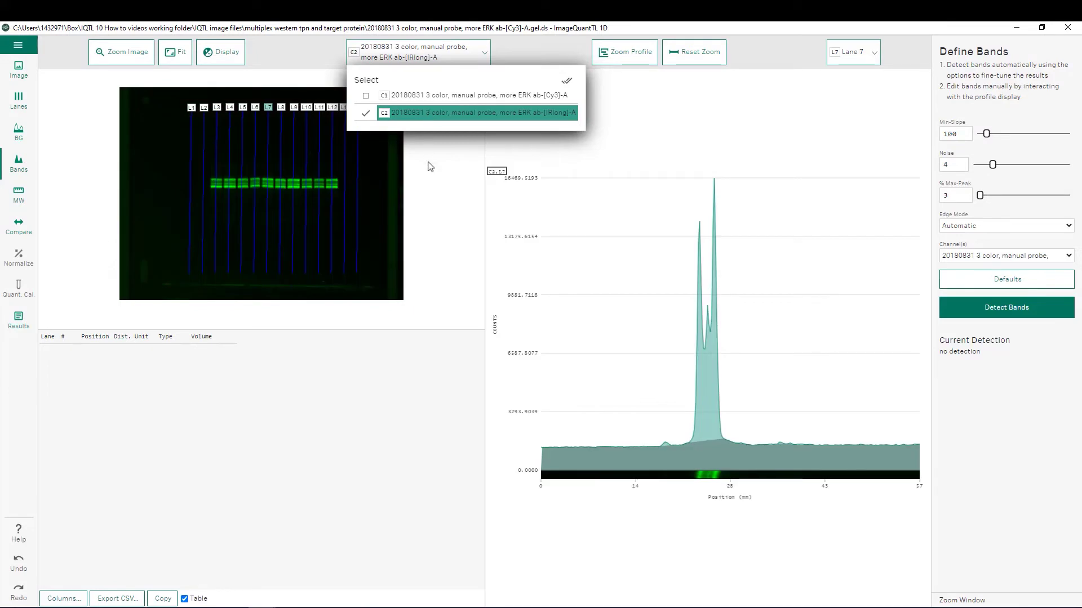
left_click(429, 208)
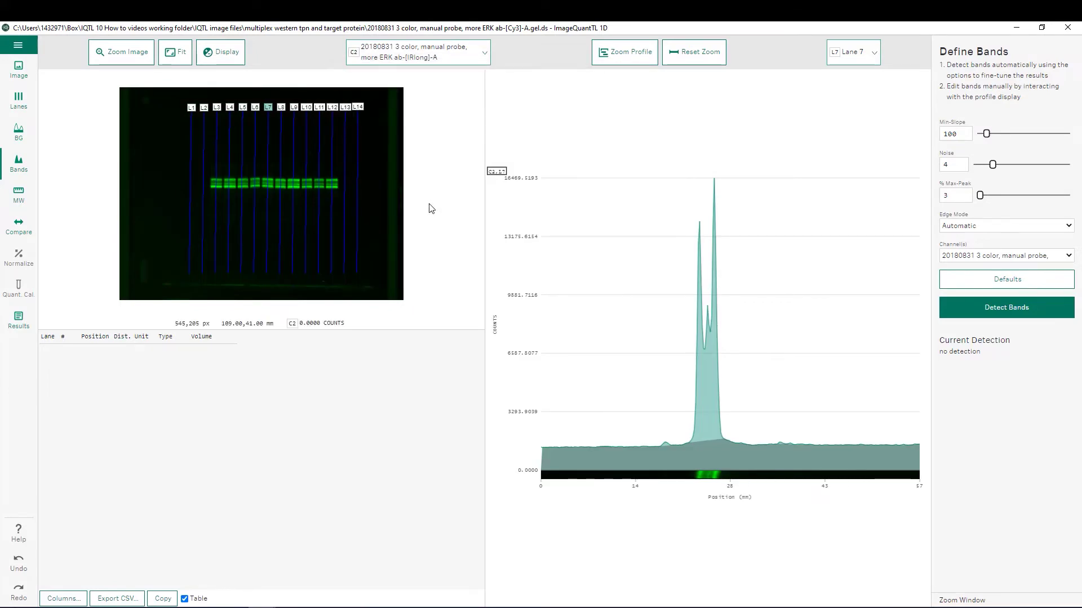
left_click(1025, 307)
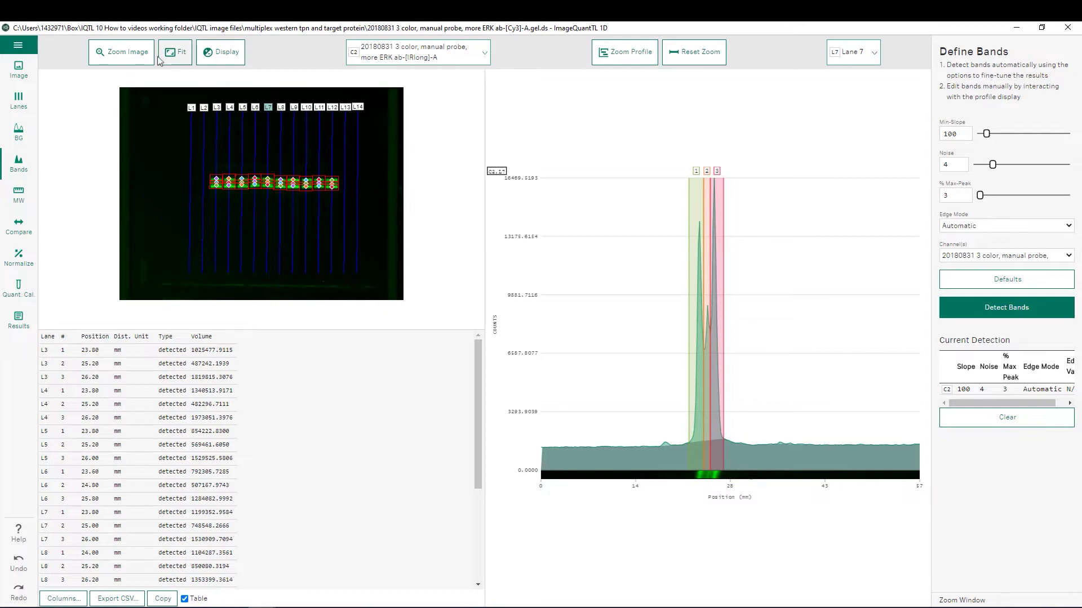
left_click(138, 59)
Zoom in on the bands, delete Lane 3's top band and show Lane 3's profile.
left_click_drag(206, 159, 285, 218)
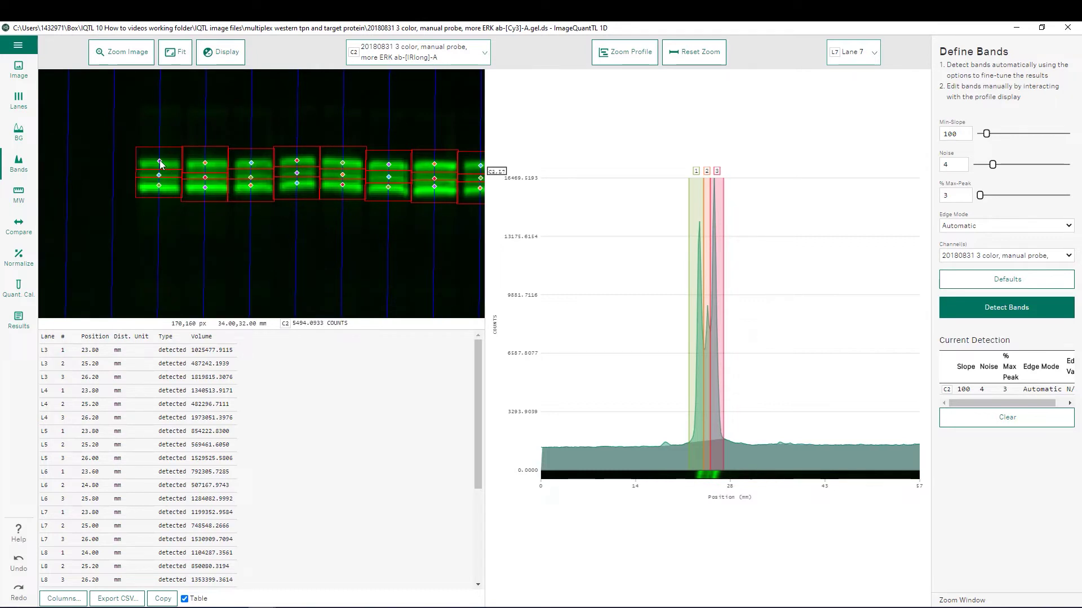
key("Delete")
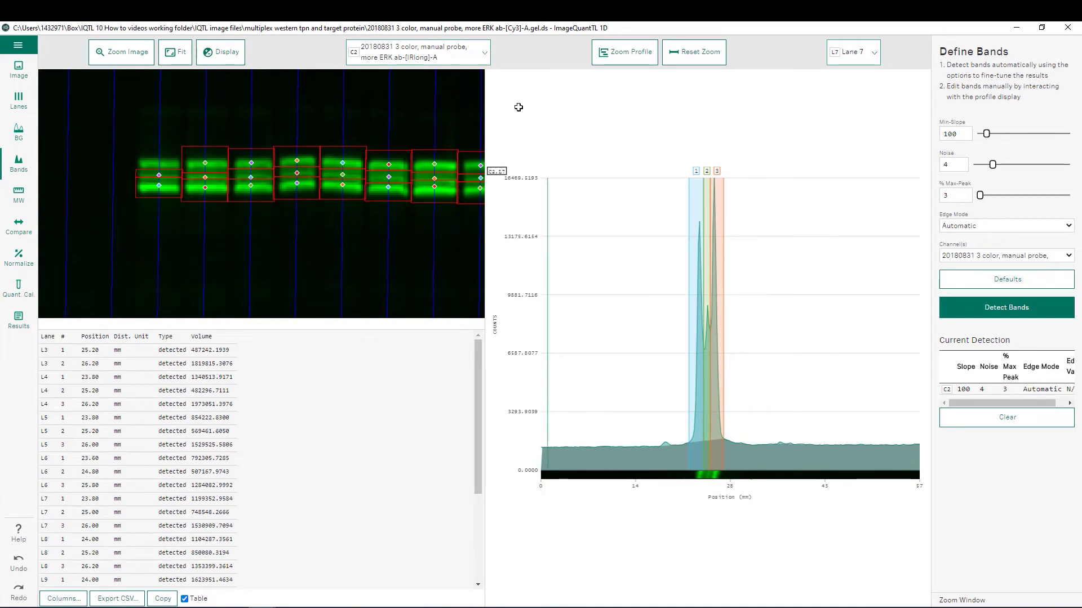
left_click(876, 54)
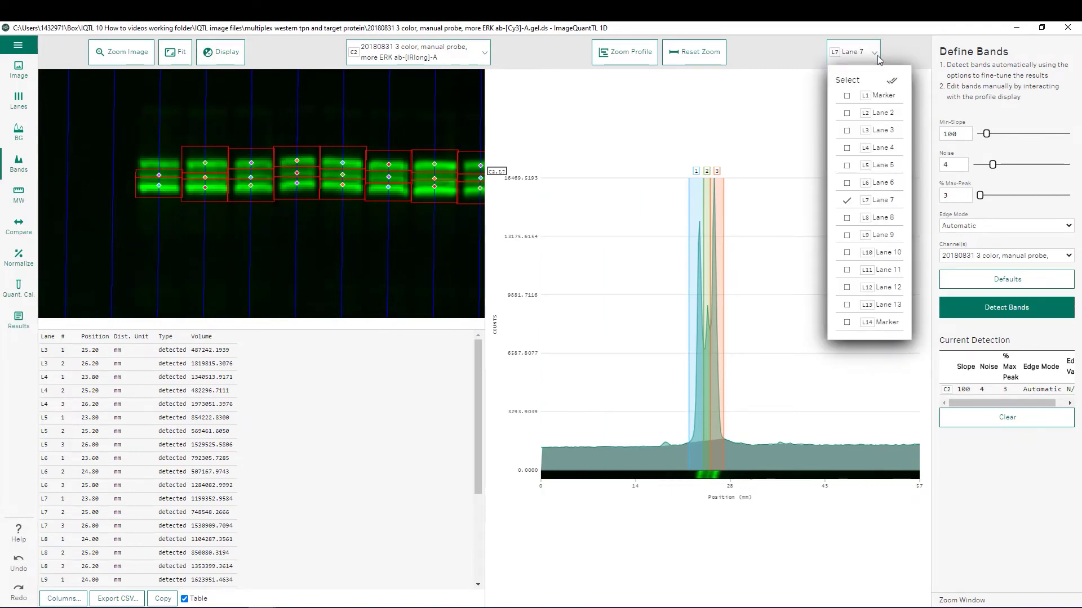
left_click(847, 130)
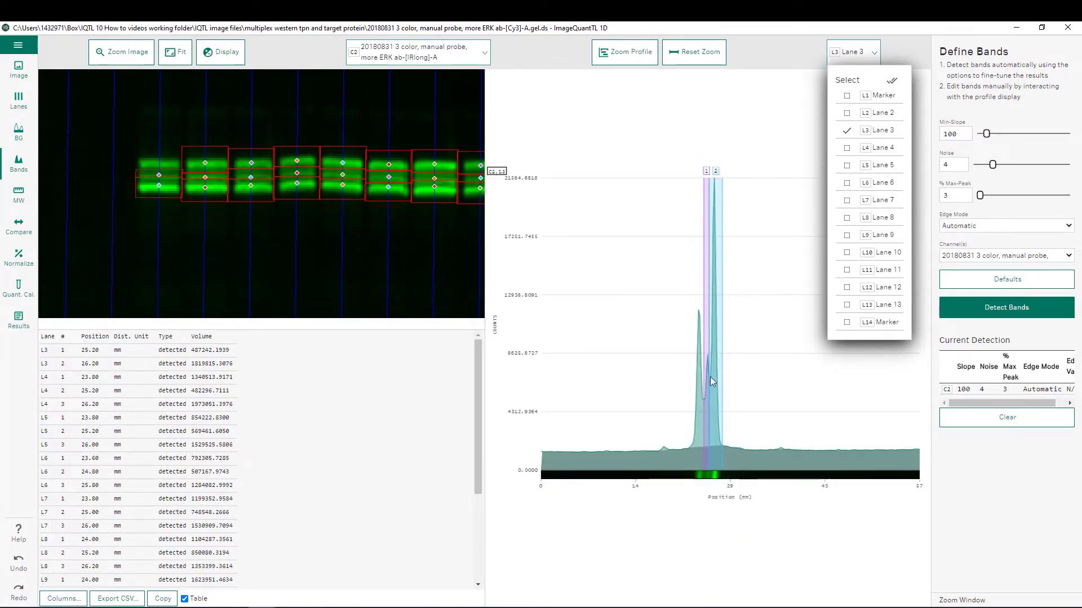
left_click(686, 415)
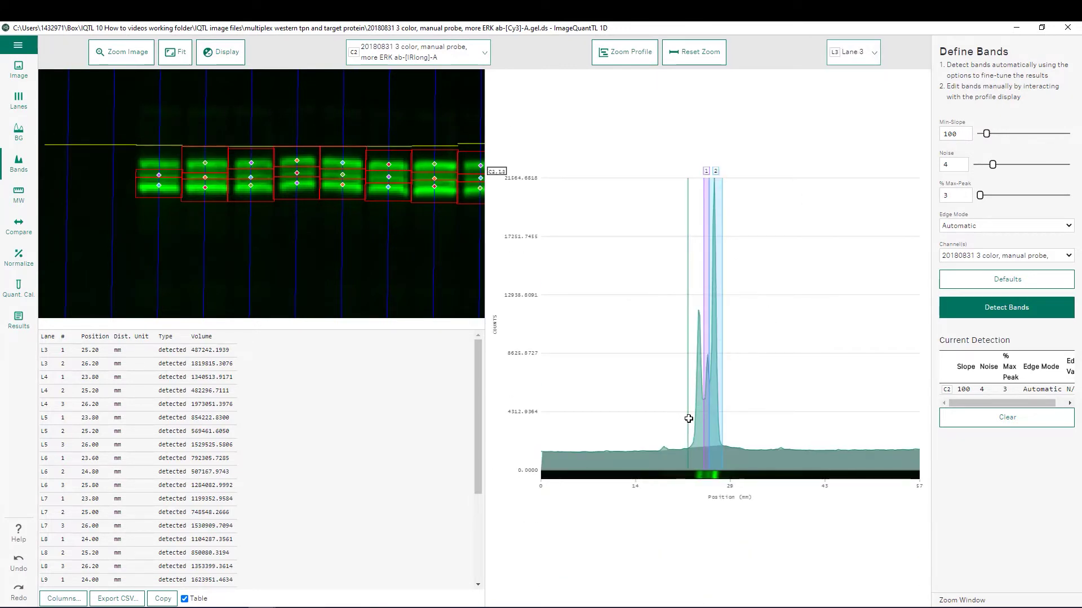
Draw a manual band at 23.80 mm on Lane 3's profile, then proceed to molecular sizes.
left_click_drag(686, 415, 704, 419)
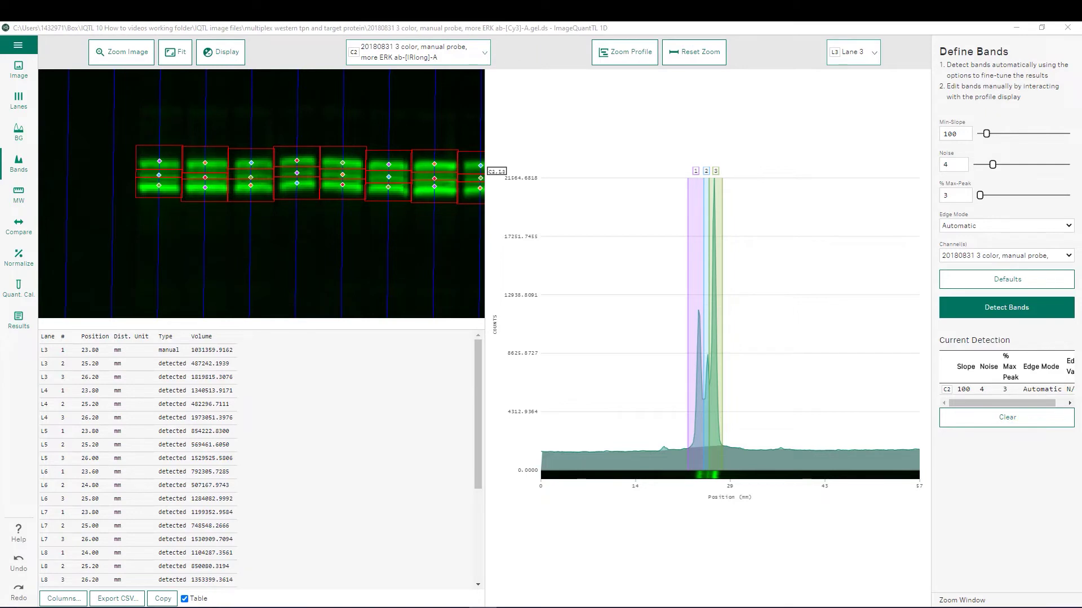
left_click(177, 53)
left_click(19, 196)
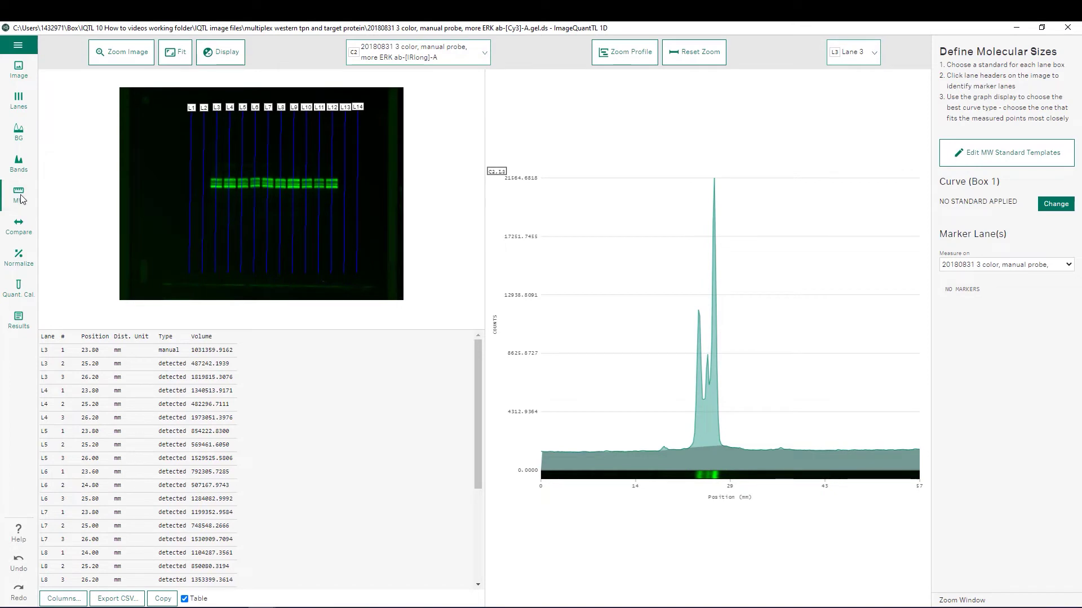
Show only channel C1 (Cy3) with C2 hidden, and measure markers on Cy3-A.
left_click(476, 55)
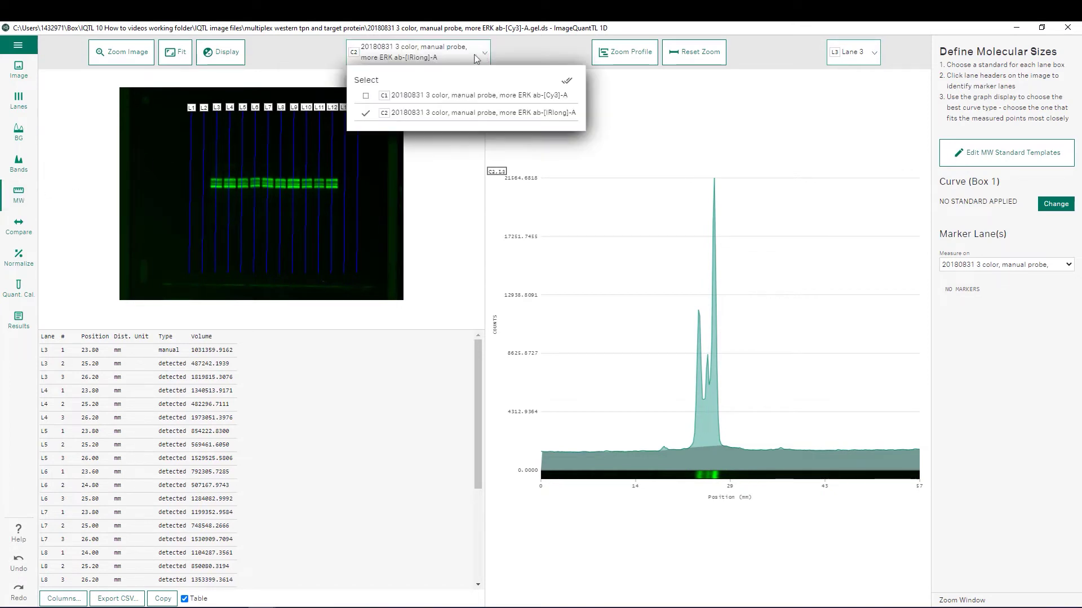
left_click(366, 96)
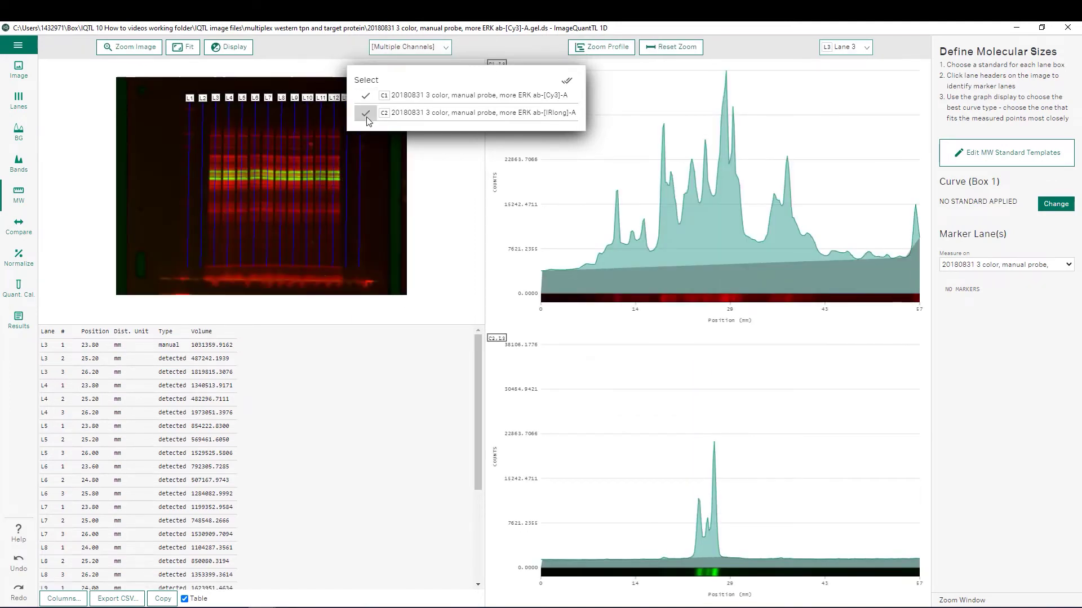
left_click(366, 116)
left_click(429, 169)
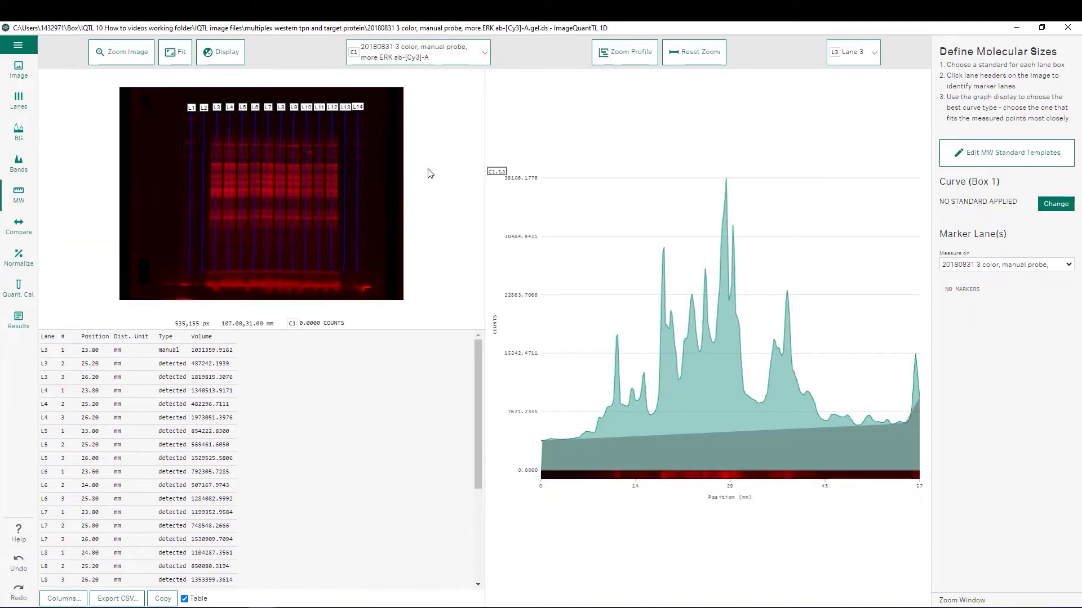
left_click(1068, 265)
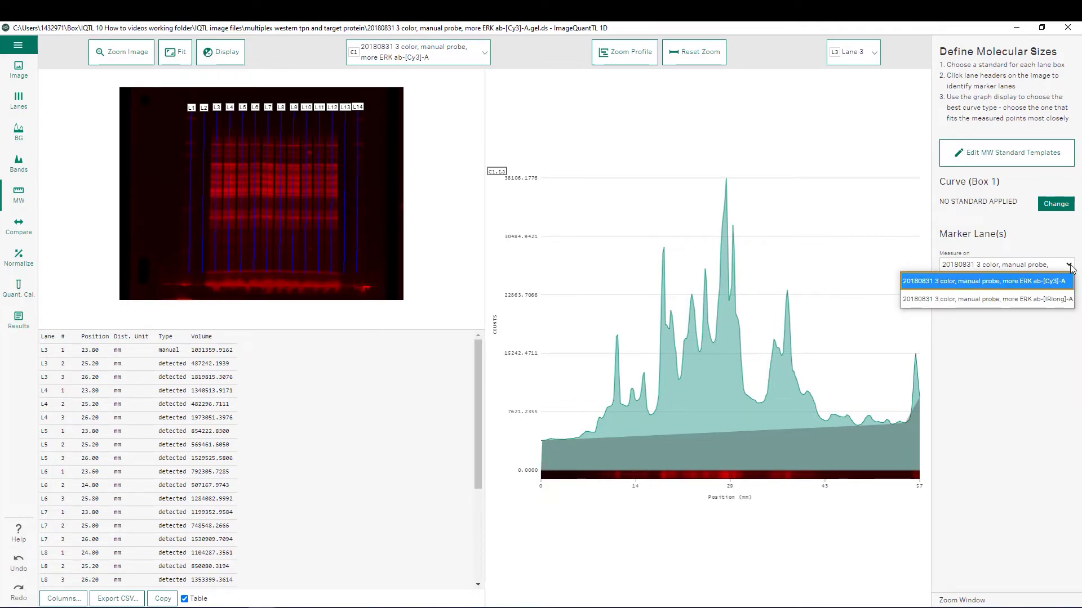
left_click(1044, 283)
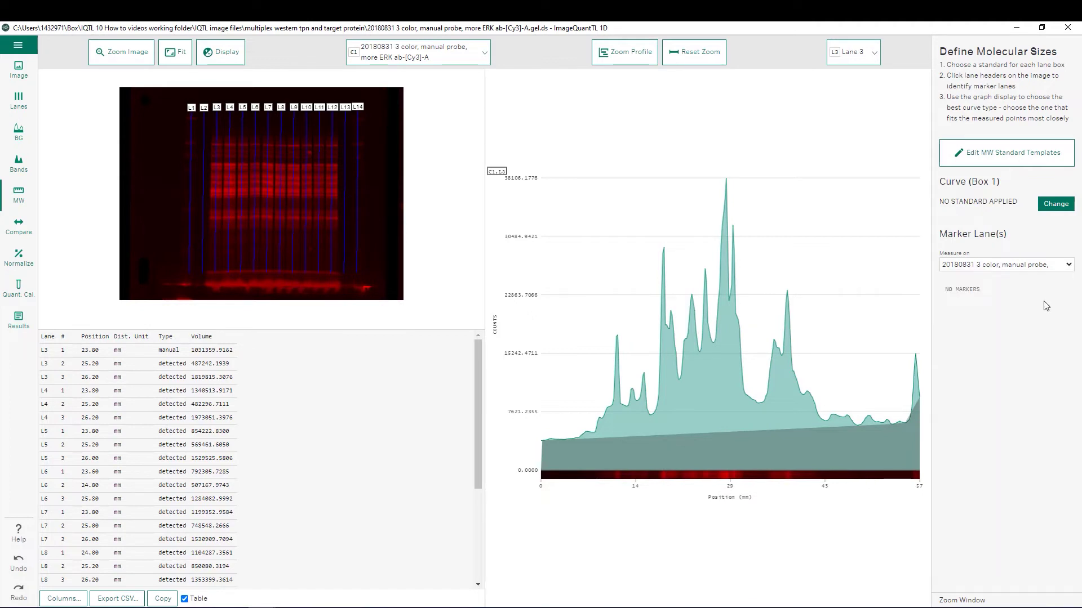
Narrow the Cy3 display range to 6414.0–27838.0 to brighten the red bands.
left_click(221, 51)
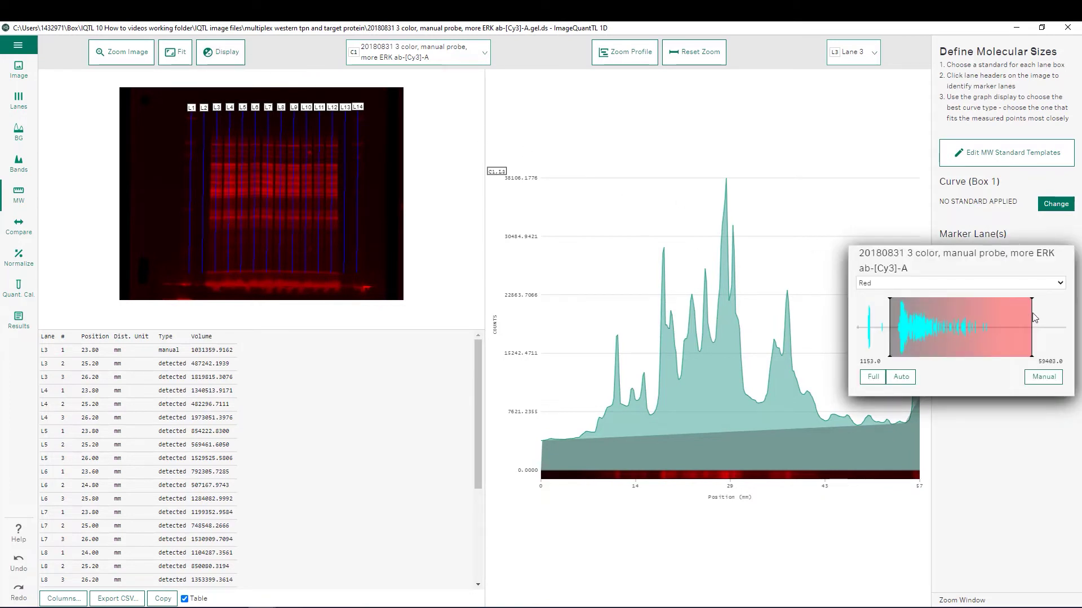
left_click_drag(1032, 313, 958, 313)
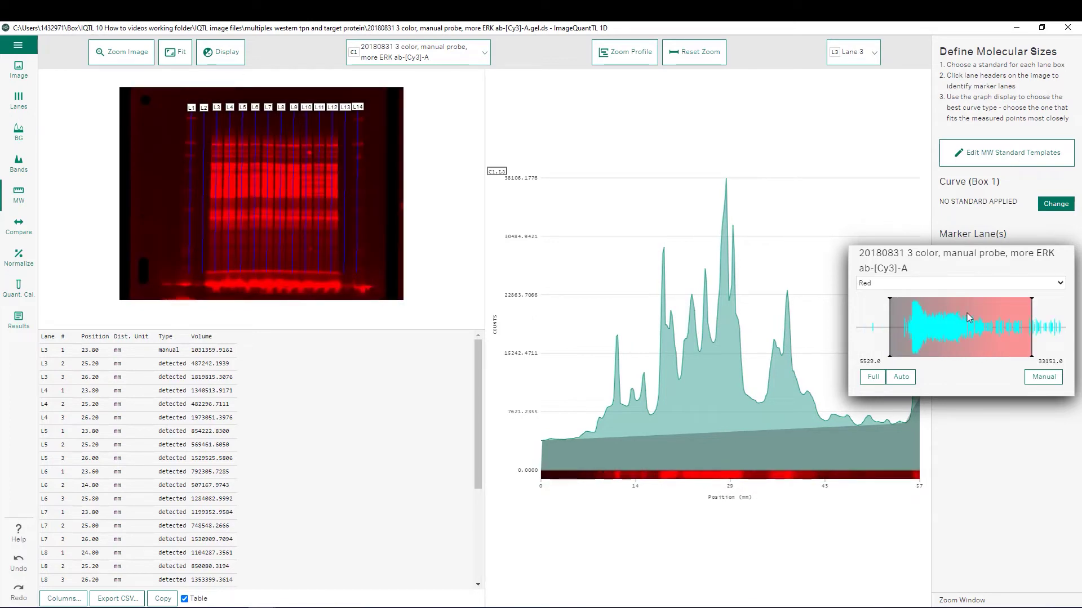
left_click_drag(1032, 309, 999, 313)
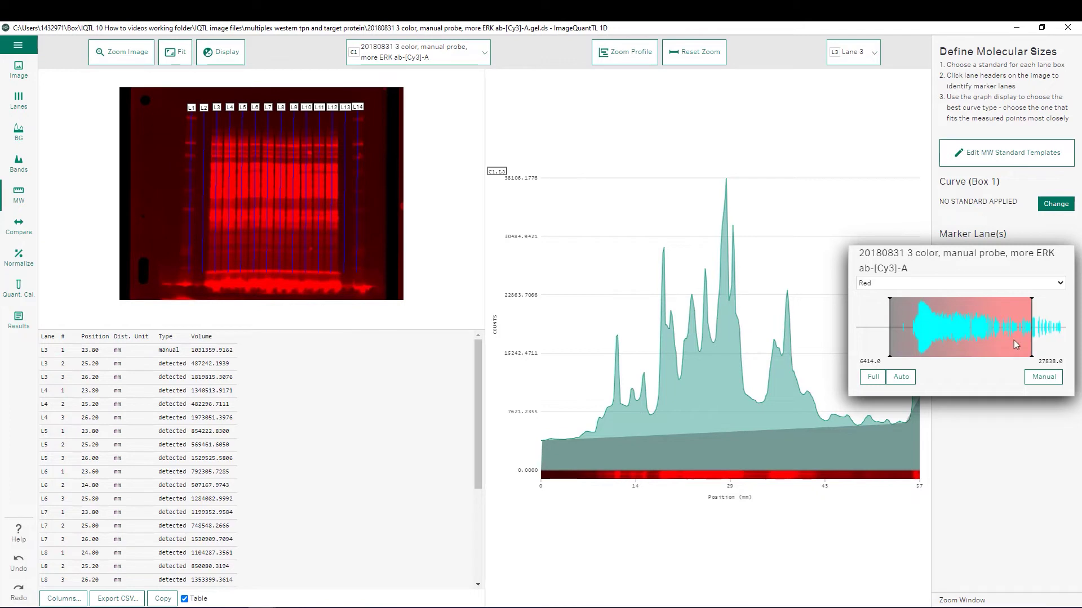
left_click(1072, 465)
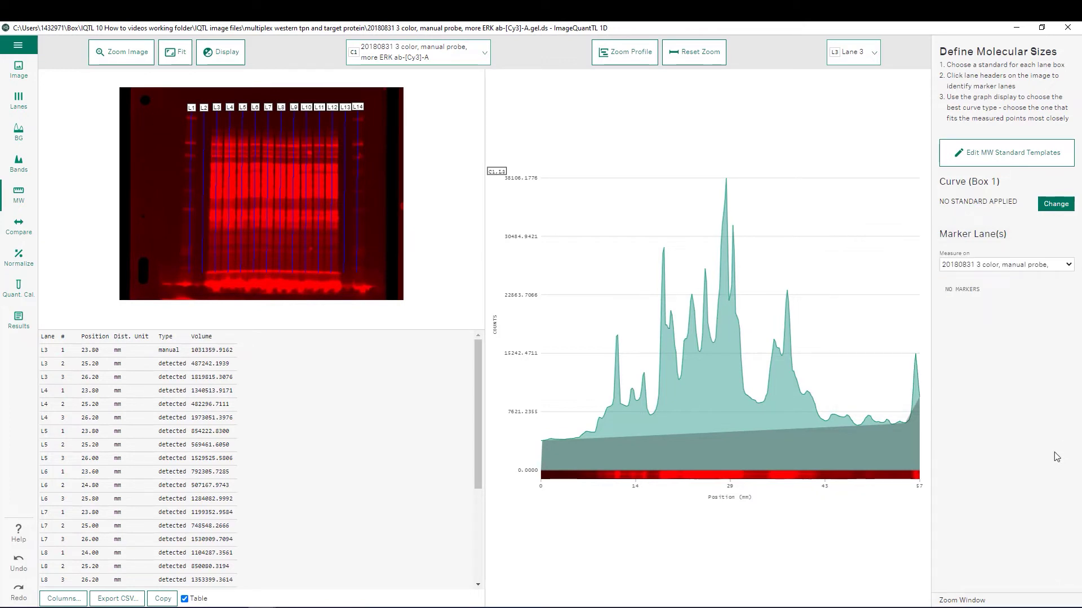
Assign the Amersham ECL Plex standard in kDa to Curve (Box 1), reviewing the MW templates.
left_click(1055, 206)
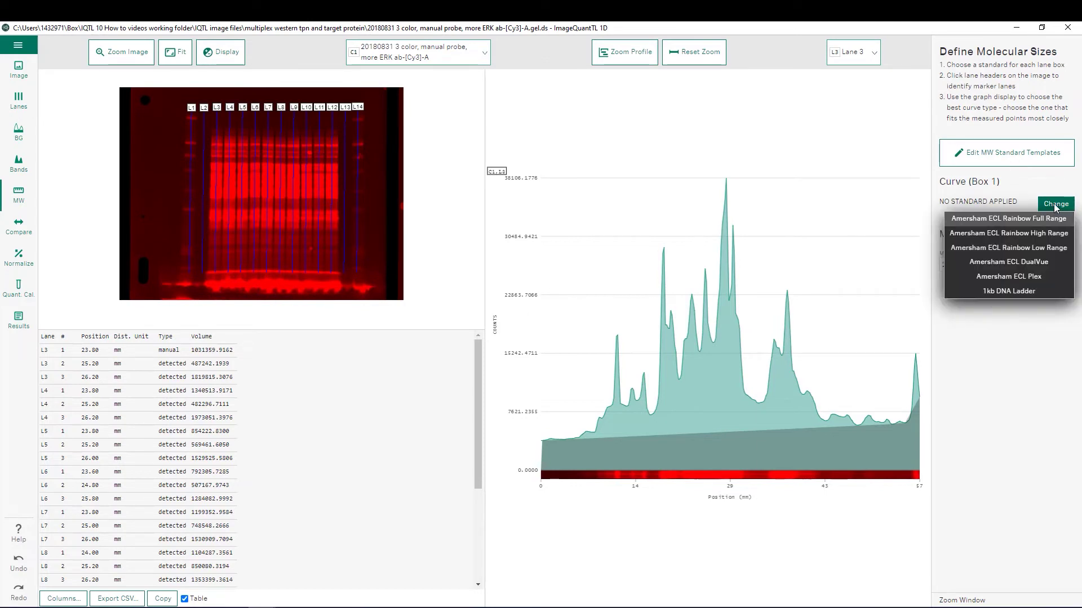
left_click(1033, 277)
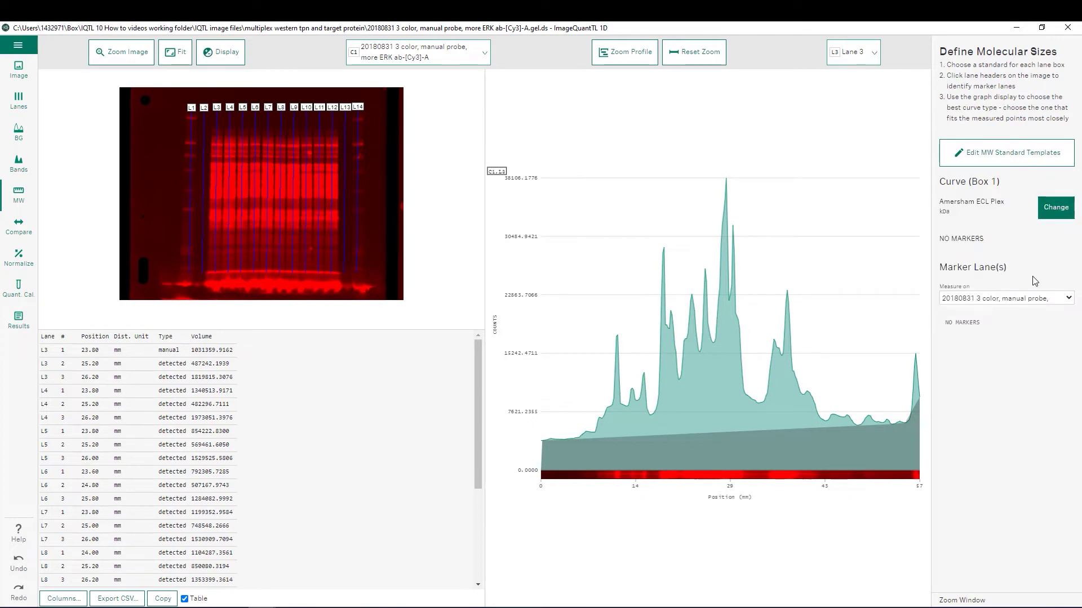
left_click(1023, 156)
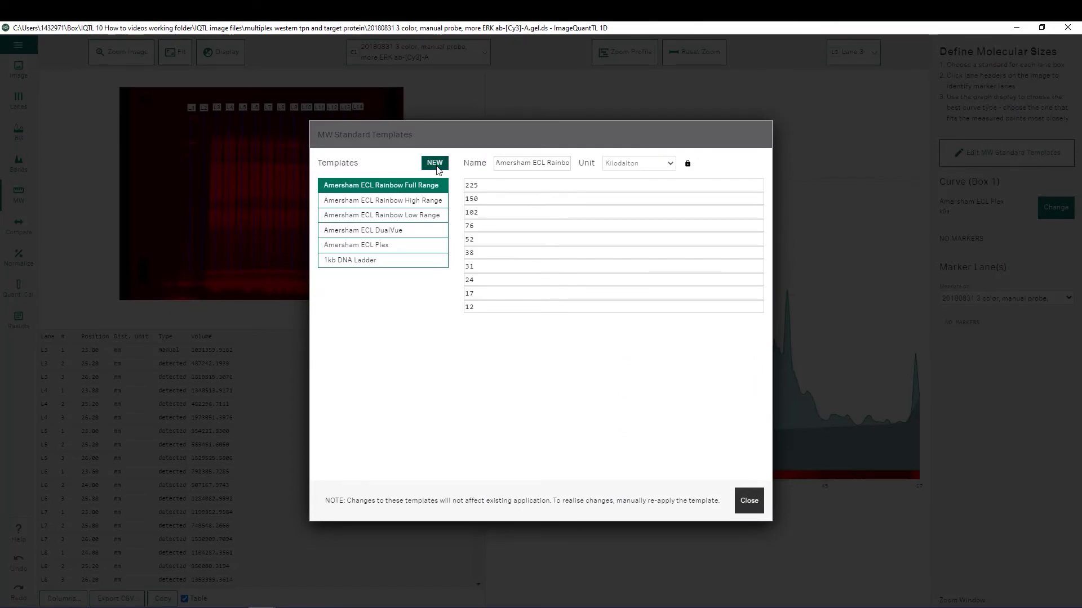
left_click(749, 500)
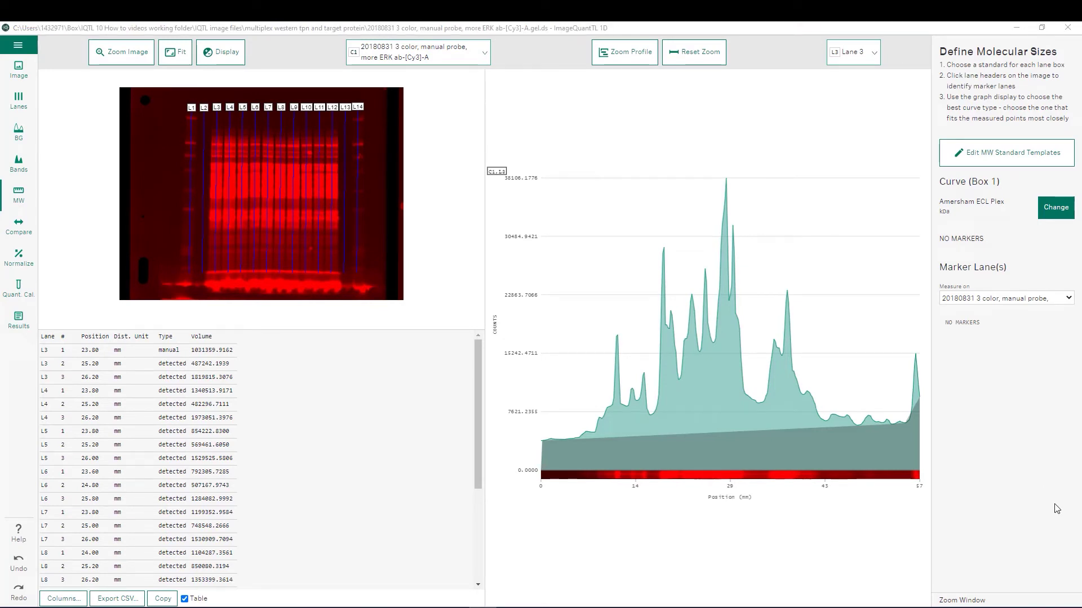
Make L1 and L14 marker lanes and place the 76, 52 and 38 kDa marker positions.
left_click(192, 107)
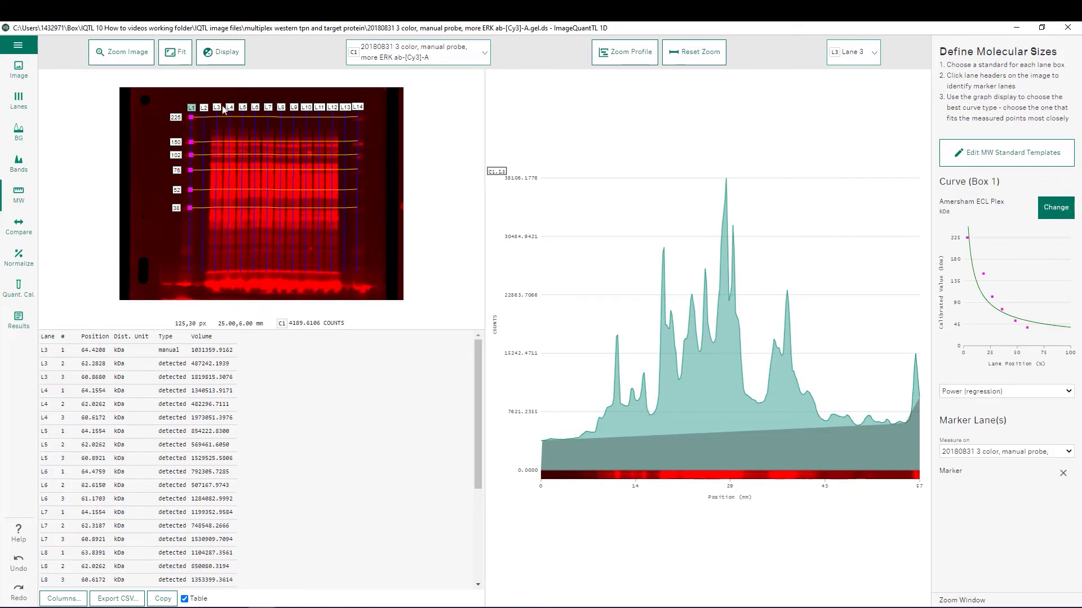
left_click(361, 107)
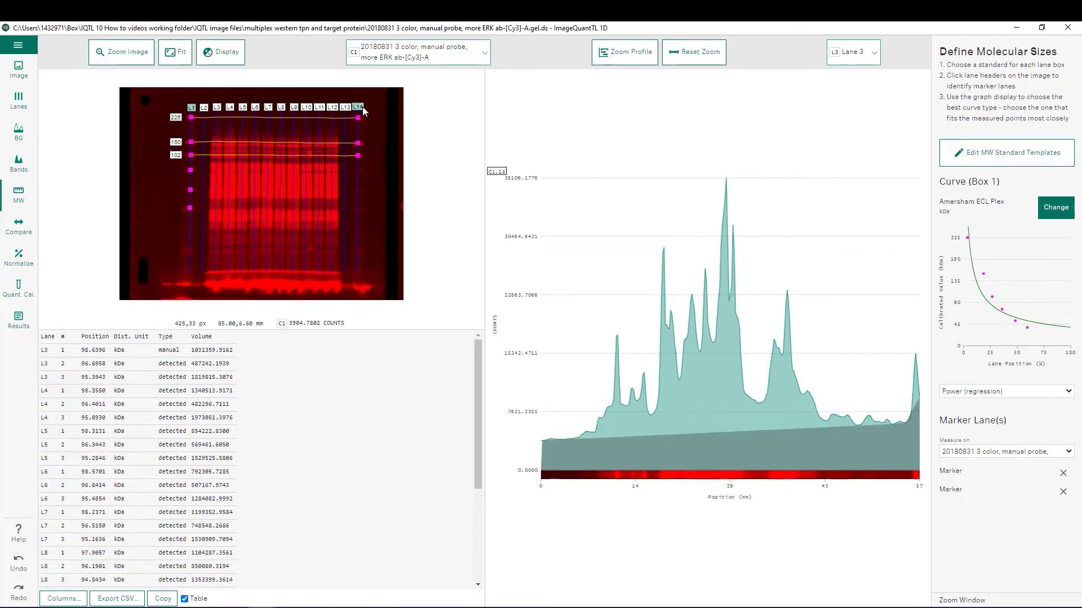
left_click(358, 171)
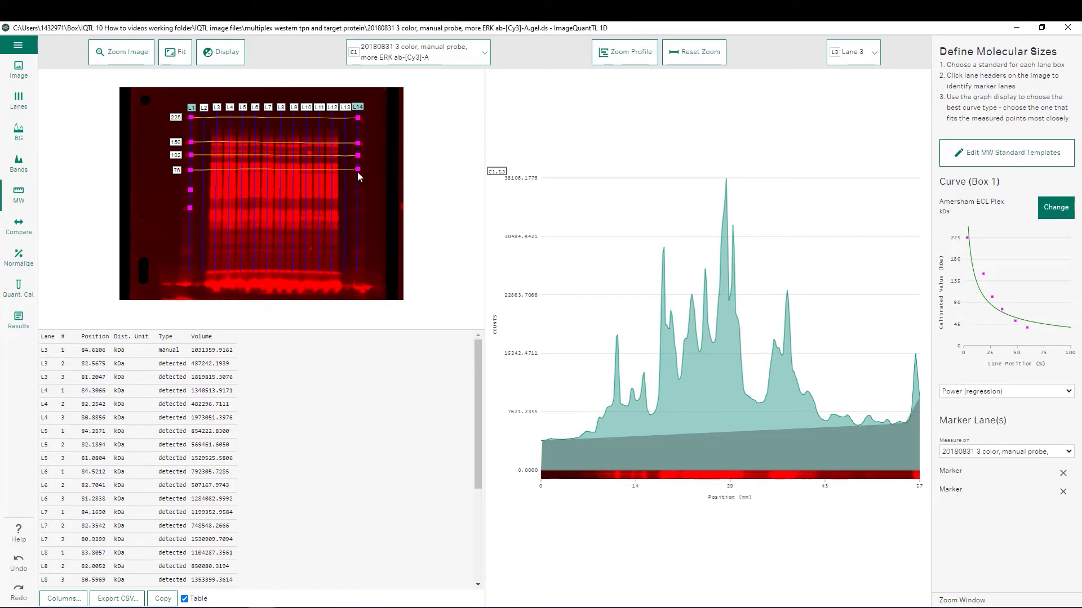
left_click(359, 190)
left_click(359, 211)
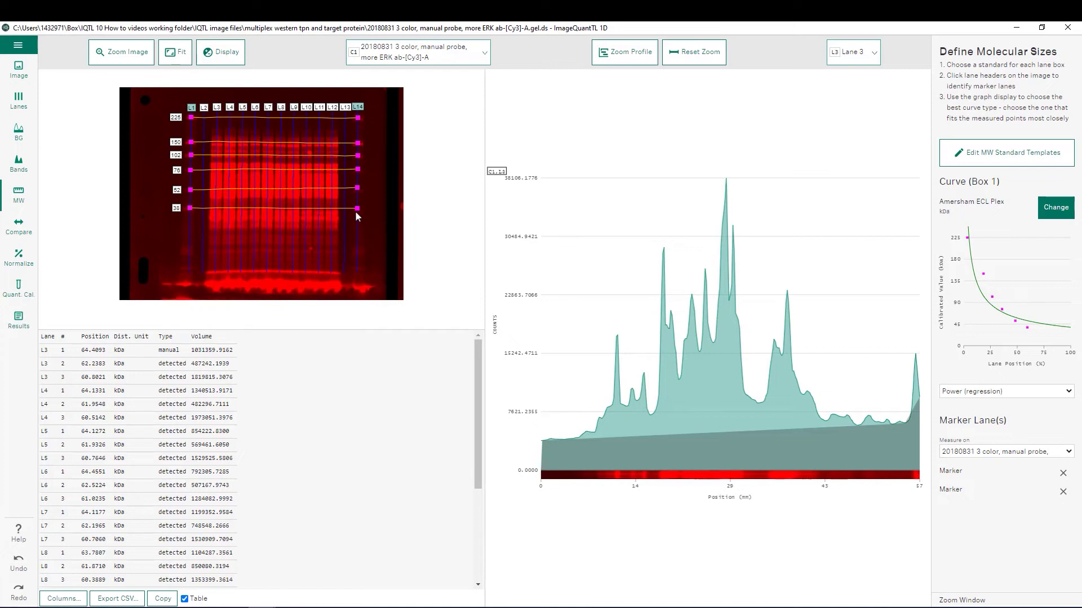
Mark the three lowest marker bands and assign them 31, 24 and 17 kDa.
left_click(190, 228)
left_click(189, 251)
left_click(189, 266)
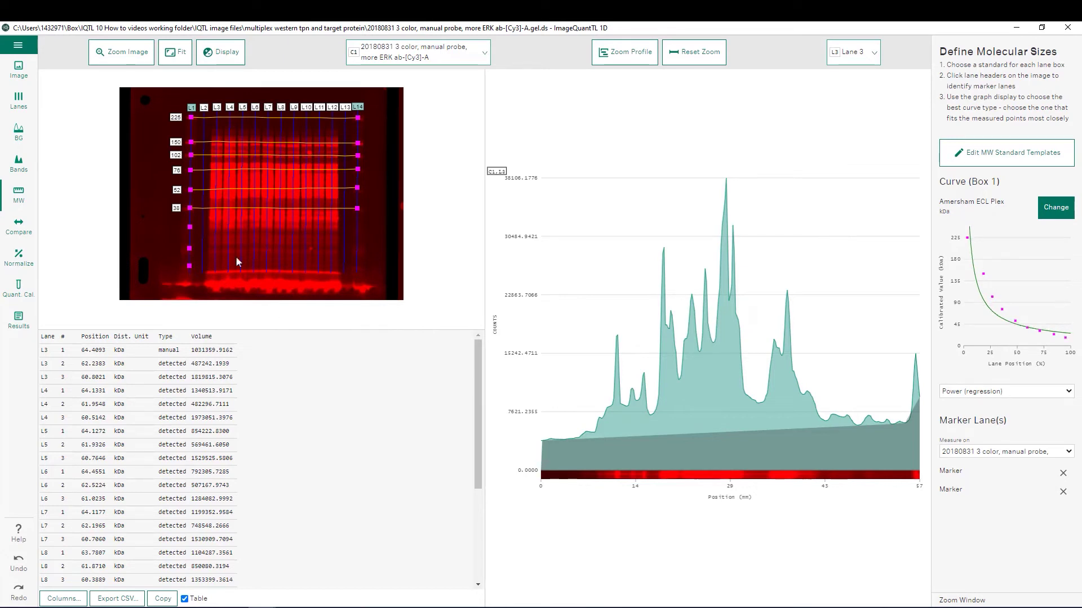
left_click(358, 227)
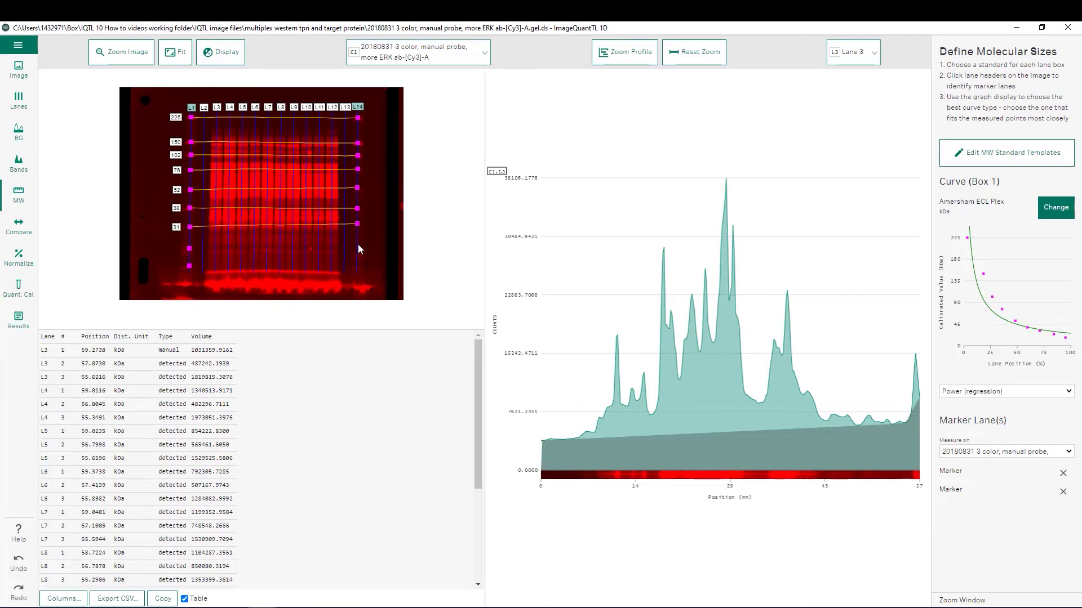
left_click(358, 254)
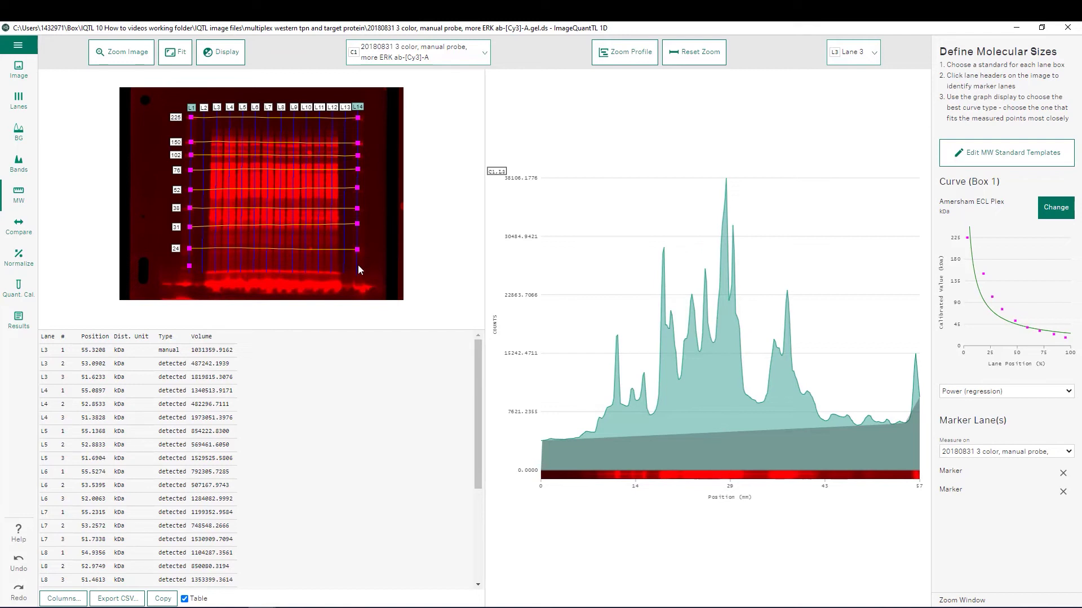
left_click(358, 268)
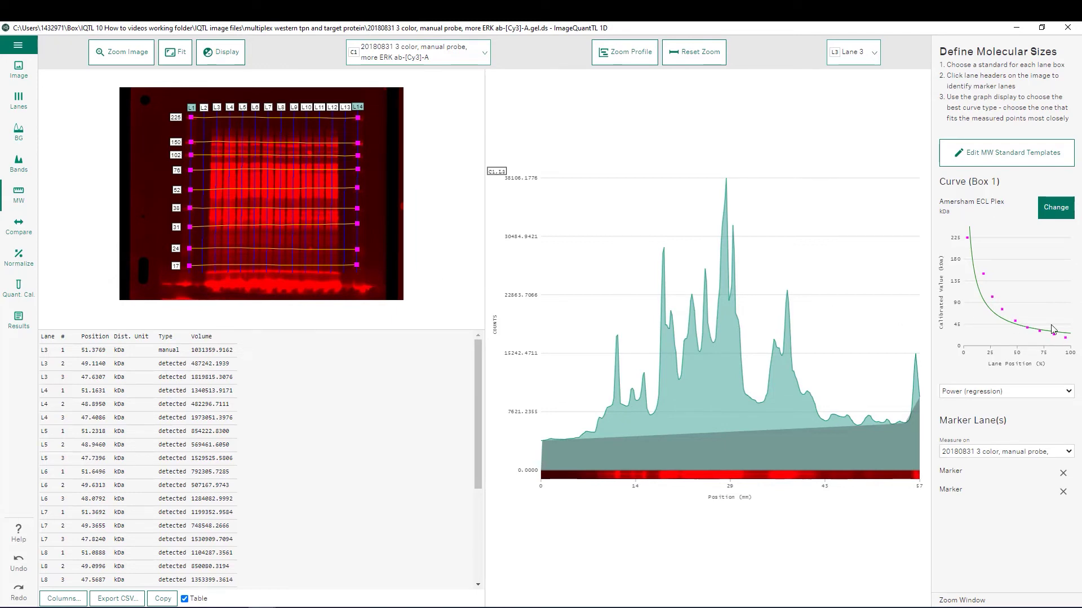
Change the calibration curve type to Exponential (offset) after briefly trying Log.
left_click(1069, 391)
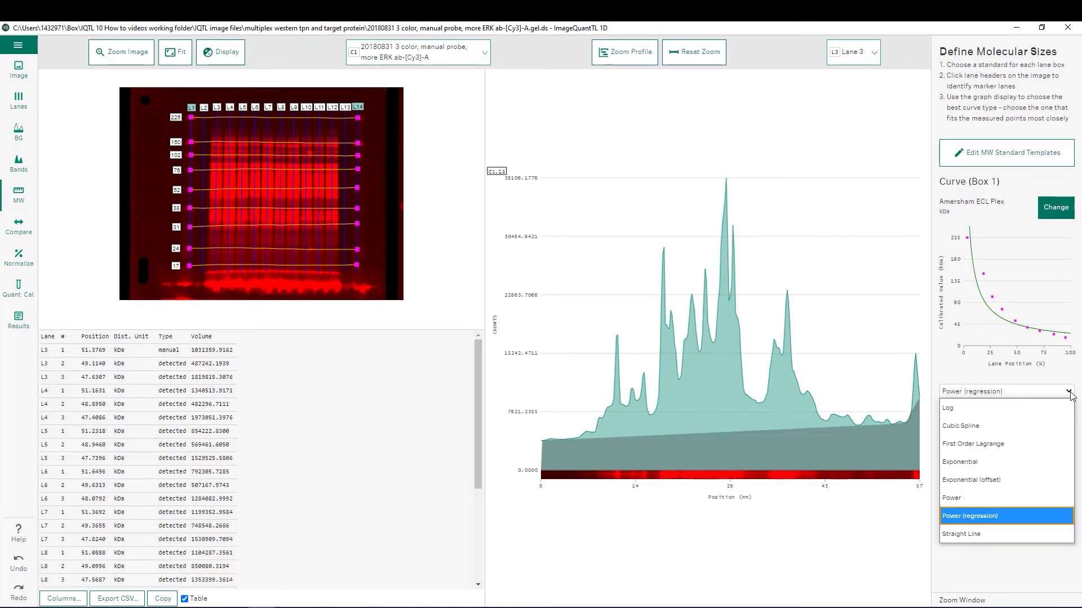
left_click(983, 409)
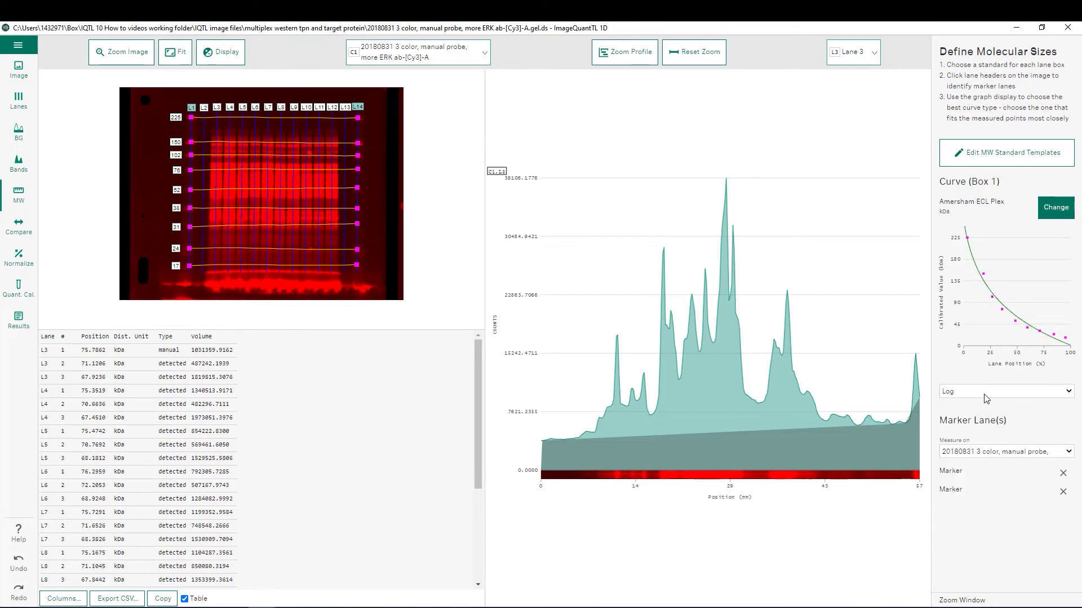
left_click(984, 395)
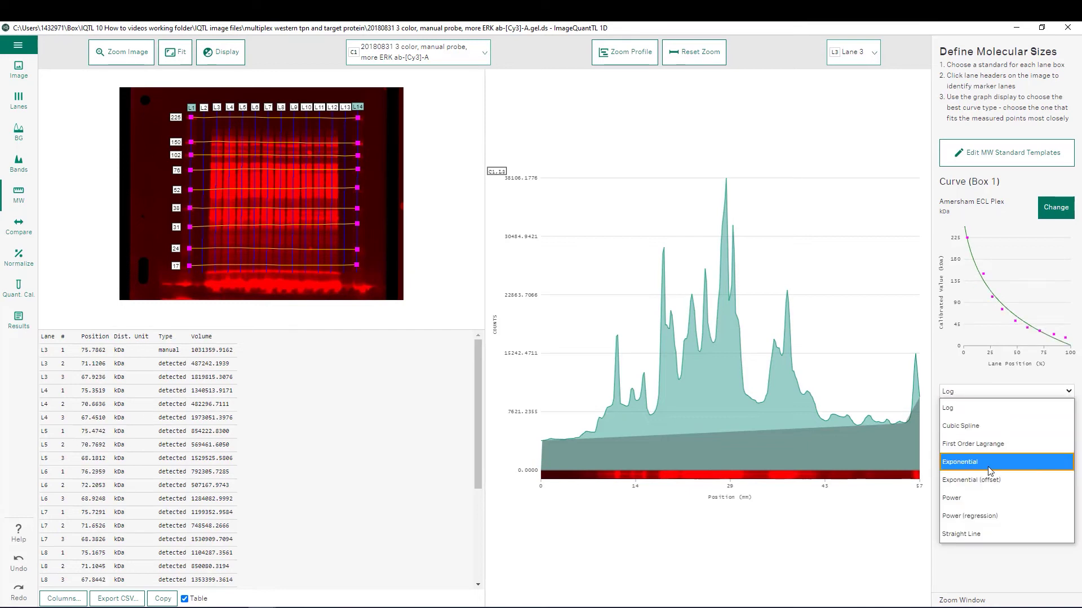
left_click(989, 481)
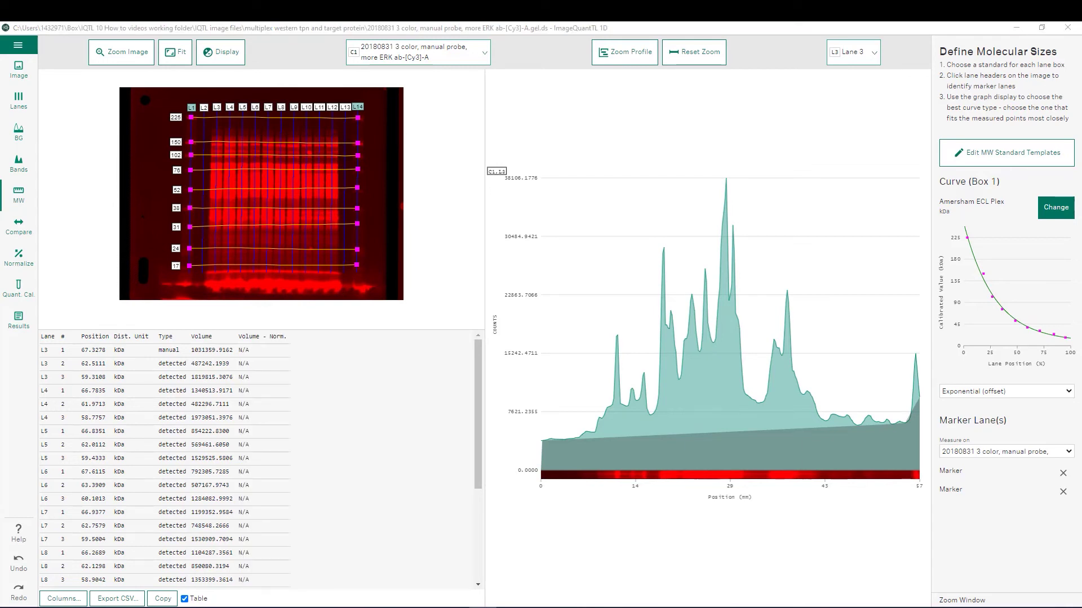
Set the Cy3 channel to a manual intensity range with maximum 5000.
left_click(223, 54)
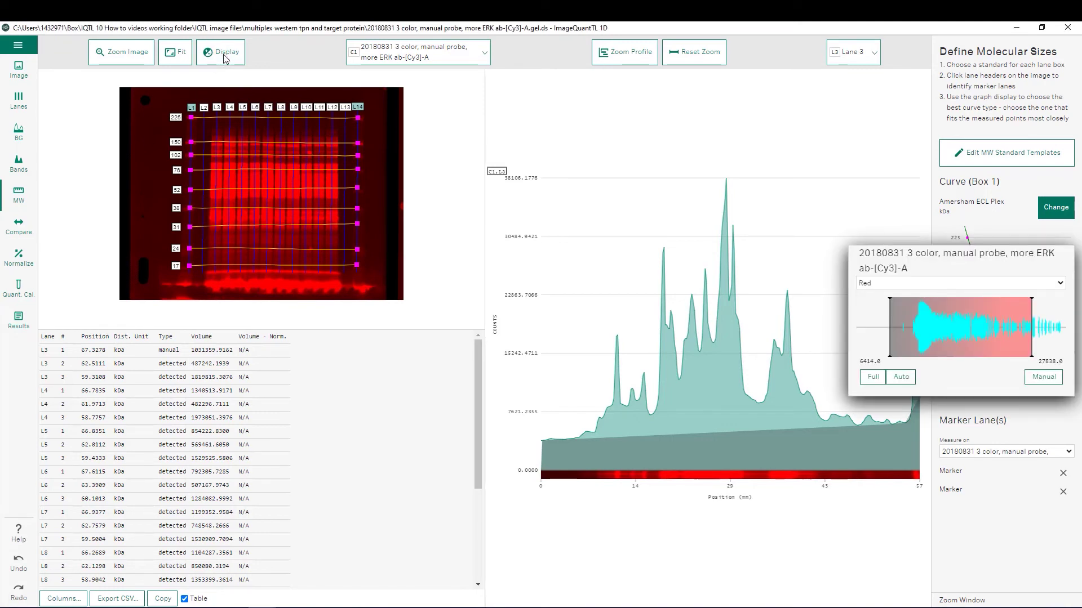
left_click(1043, 377)
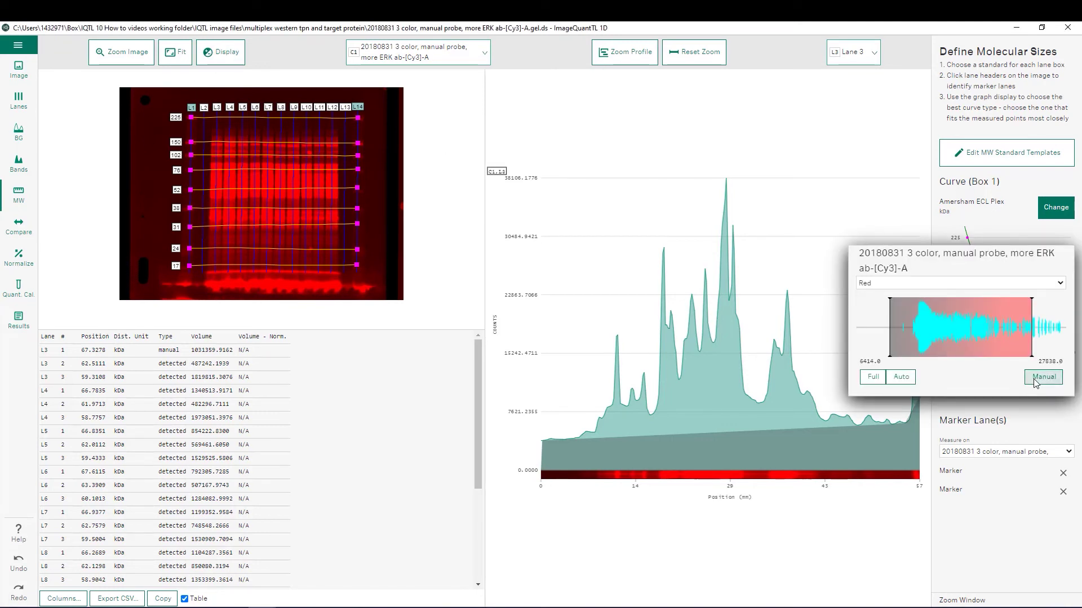
left_click_drag(1005, 378, 982, 380)
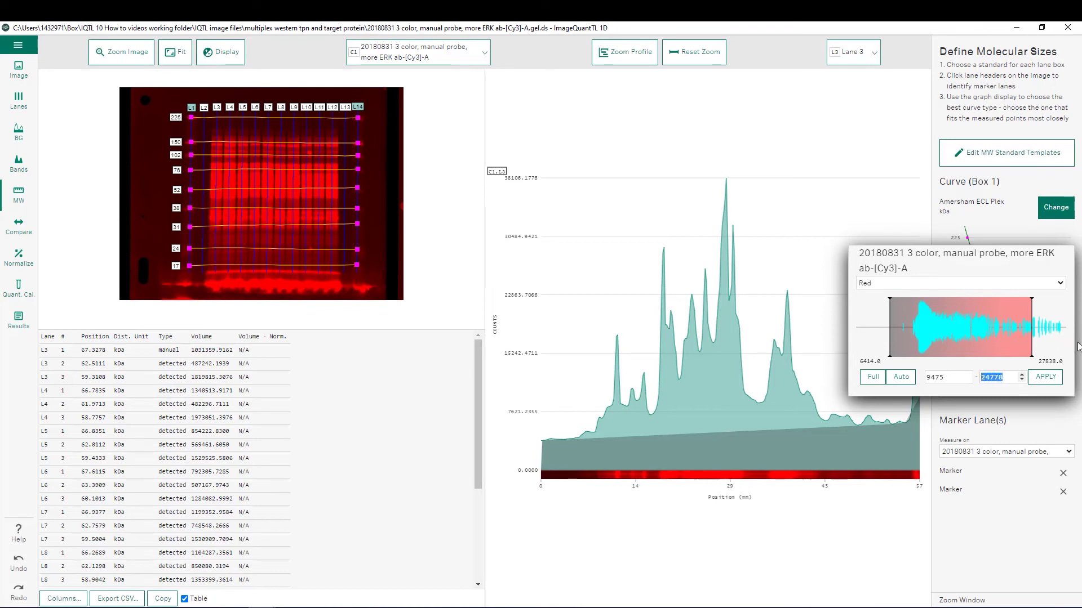
type("50000")
left_click(1045, 377)
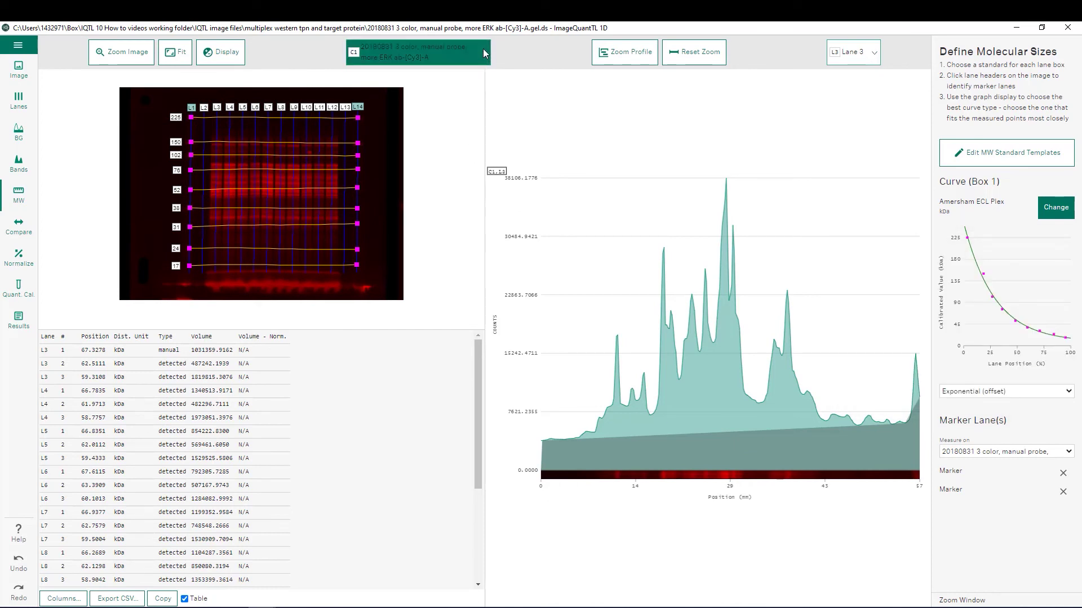
Display the IRlong channel alongside Cy3 and proceed to the normalization step.
left_click(482, 50)
left_click(365, 115)
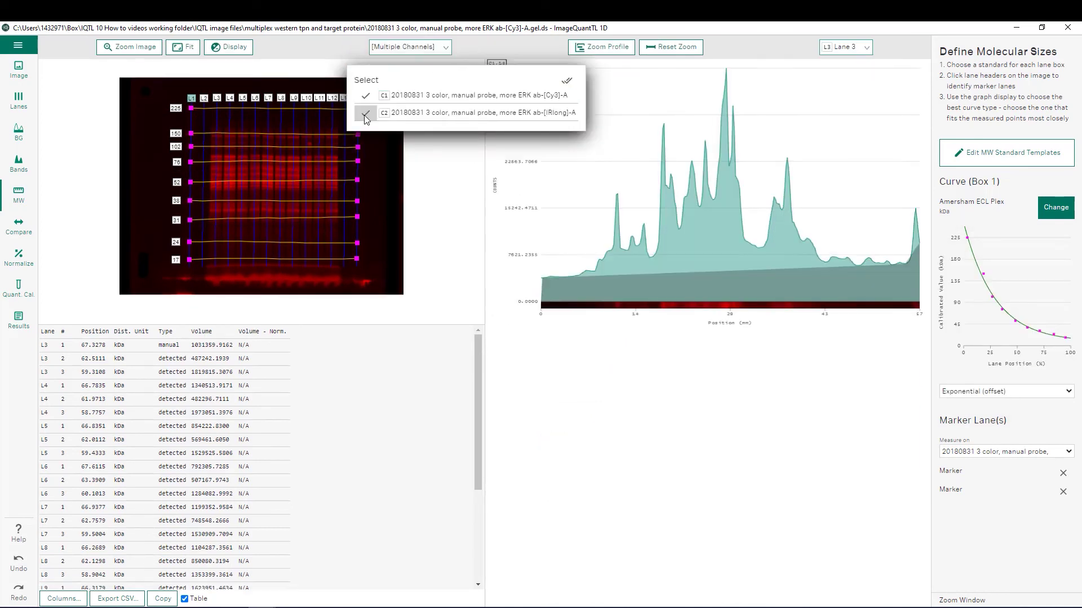
left_click(439, 176)
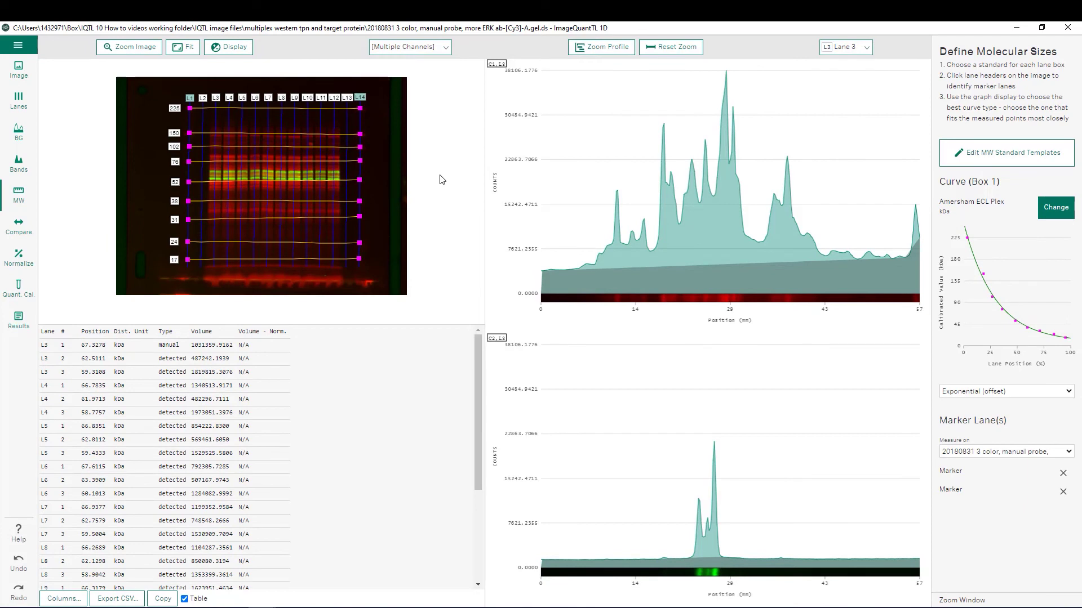
left_click(19, 258)
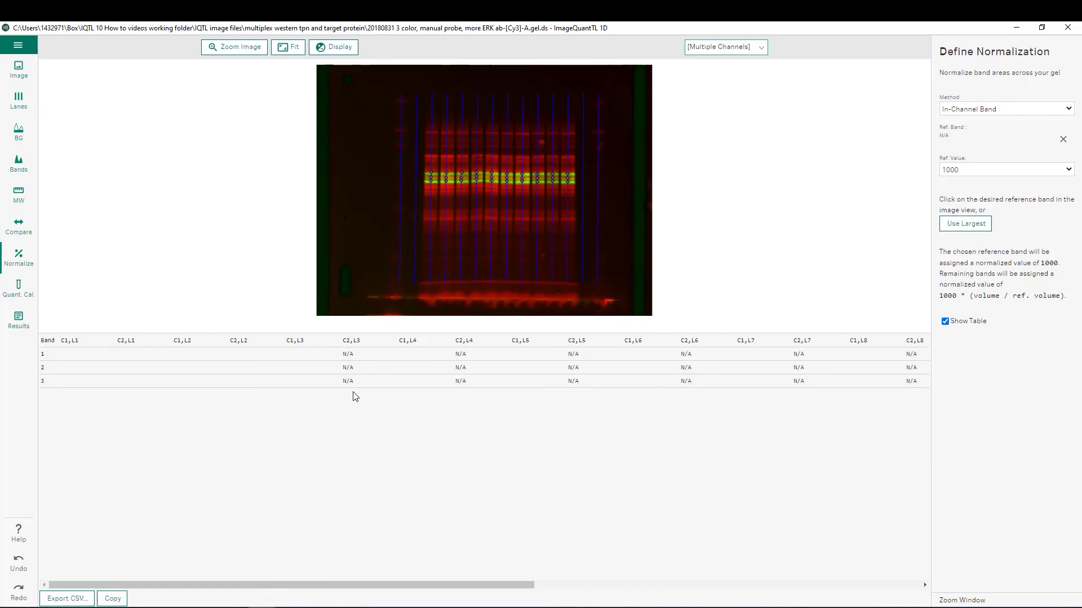
Normalize by Total Protein with Cy3 as reference and Total Lane Volume, then copy the table.
left_click(1068, 109)
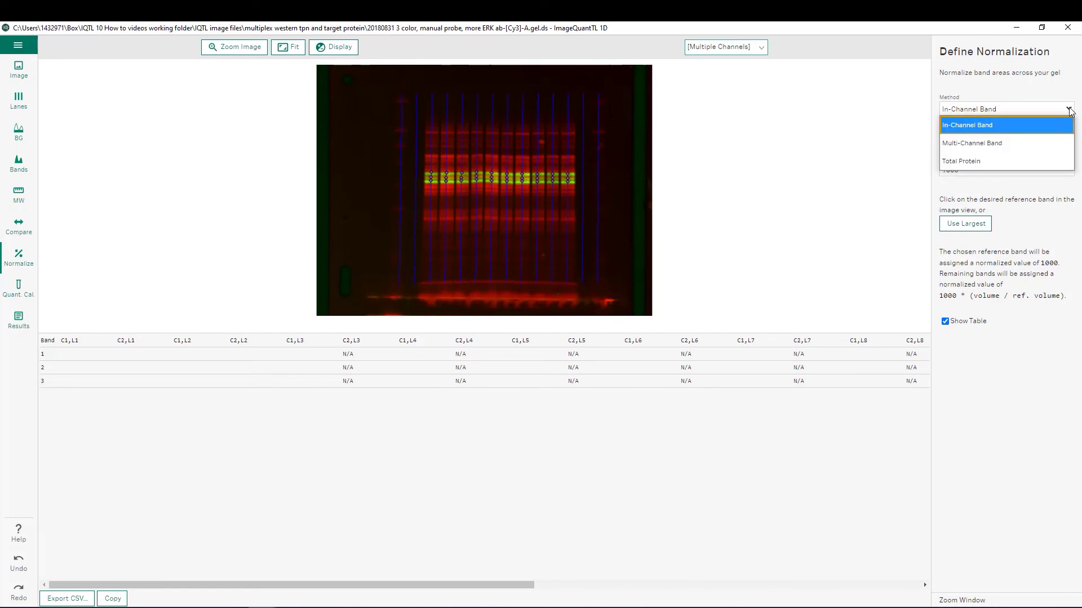
left_click(990, 162)
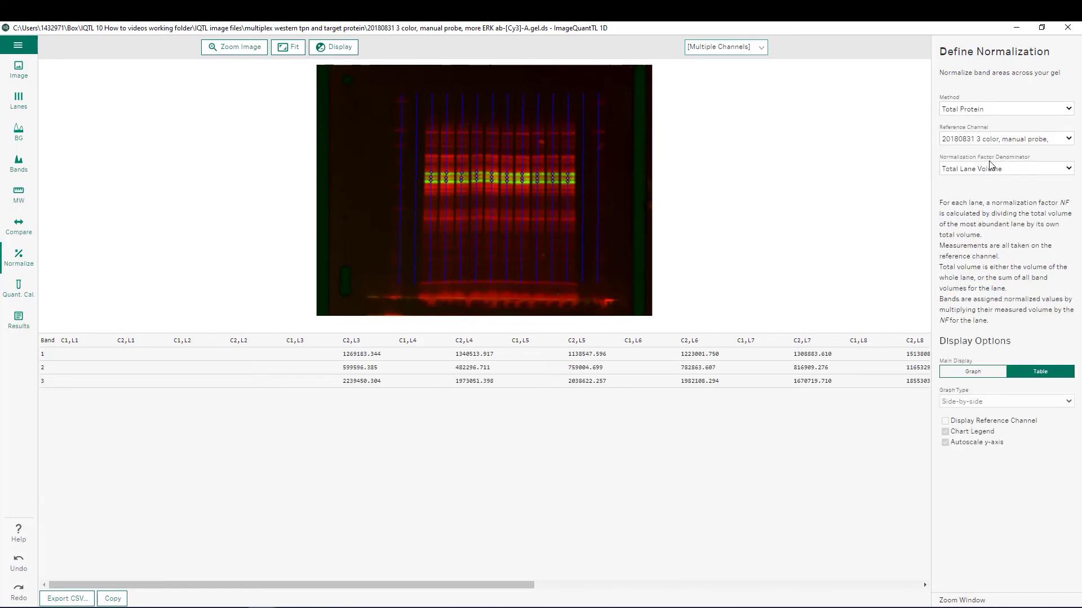
left_click(1003, 137)
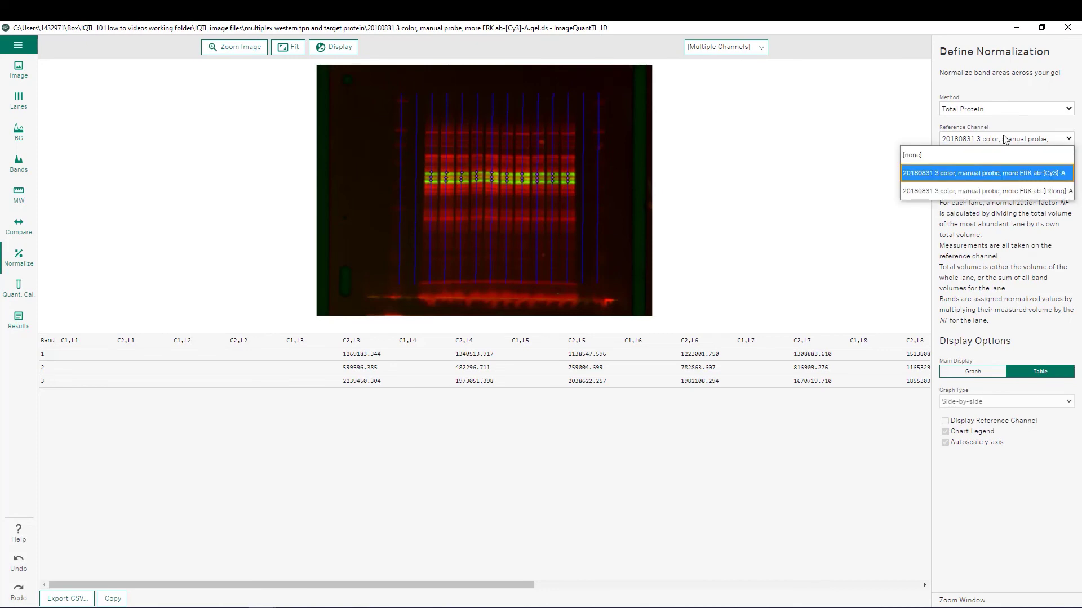
left_click(1011, 172)
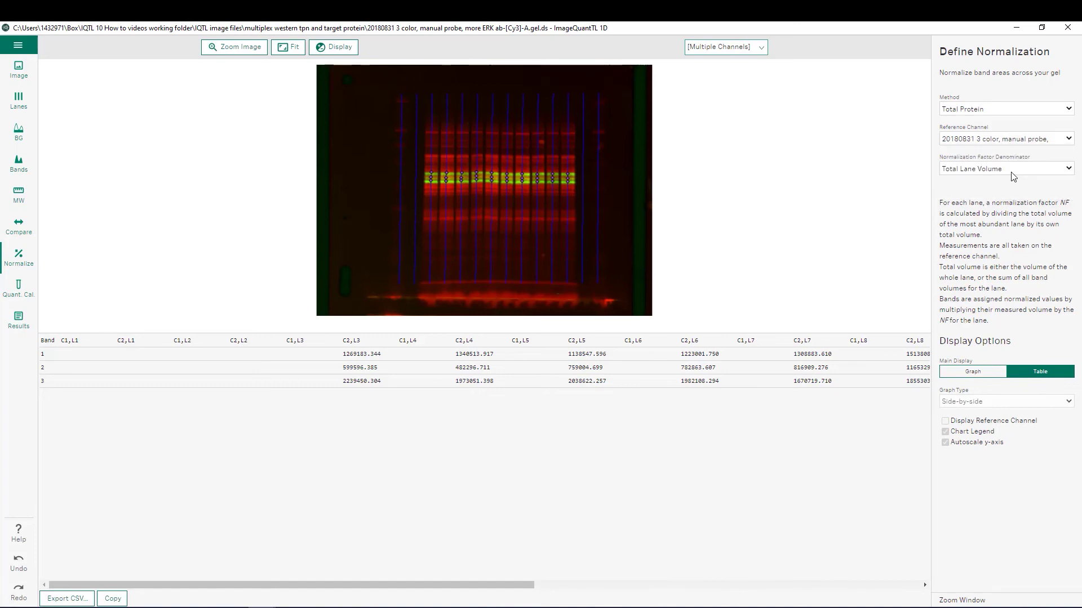
left_click(1024, 170)
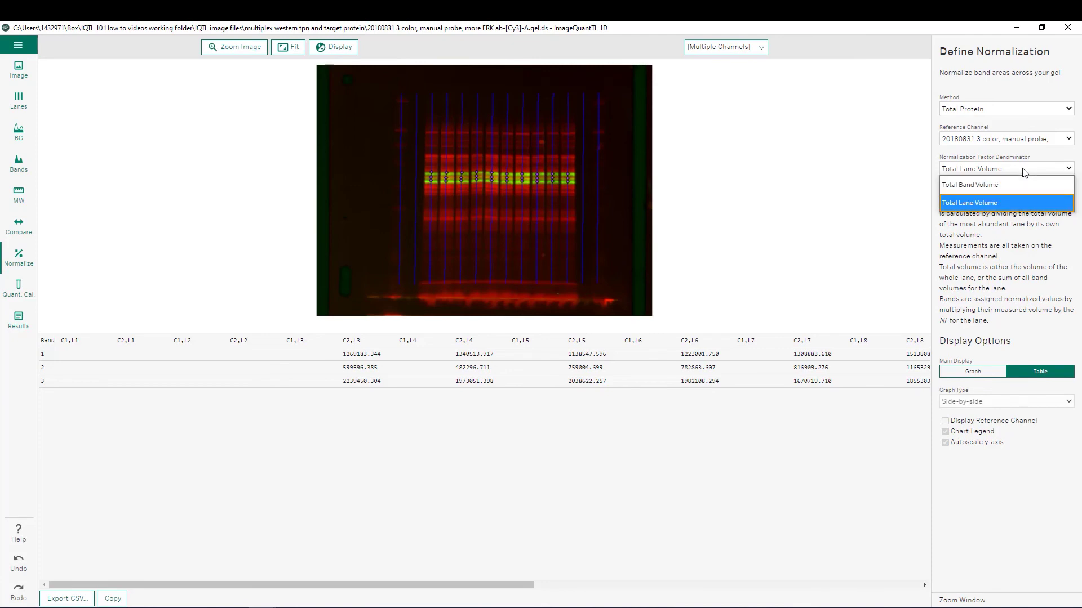
left_click(986, 204)
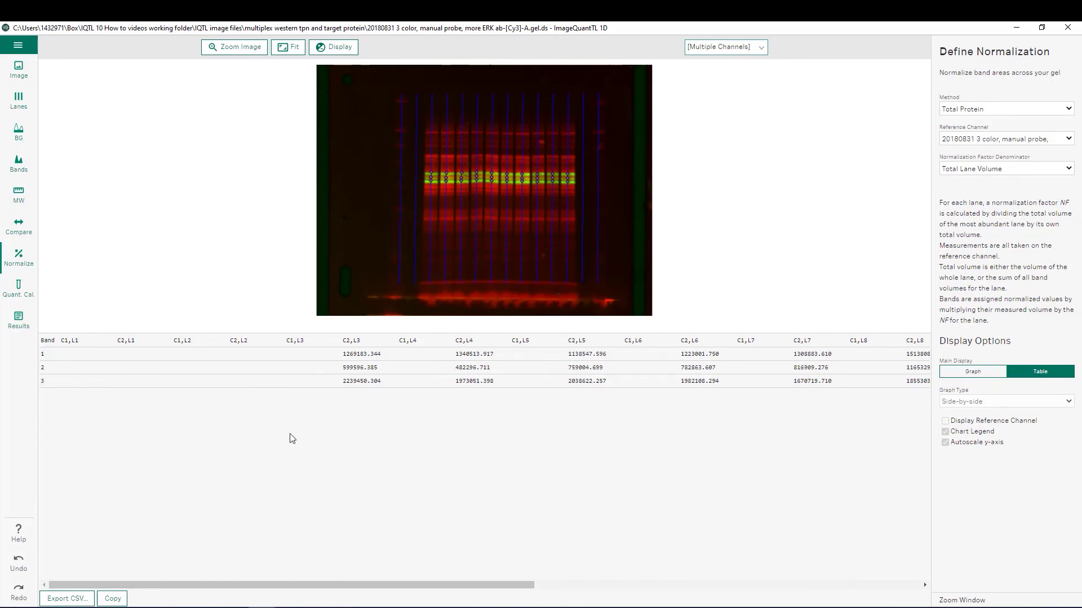
left_click(111, 600)
Show the results tables of normalized band volumes and scroll to the Export CSV options.
left_click(19, 324)
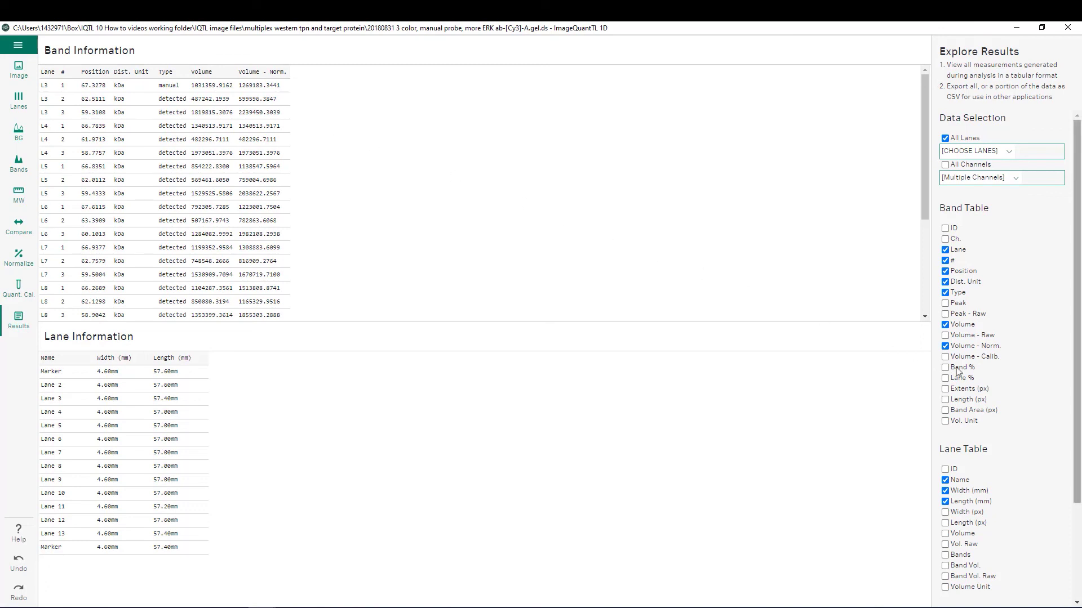
scroll(1016, 394, "down", 1)
scroll(1016, 394, "down", 4)
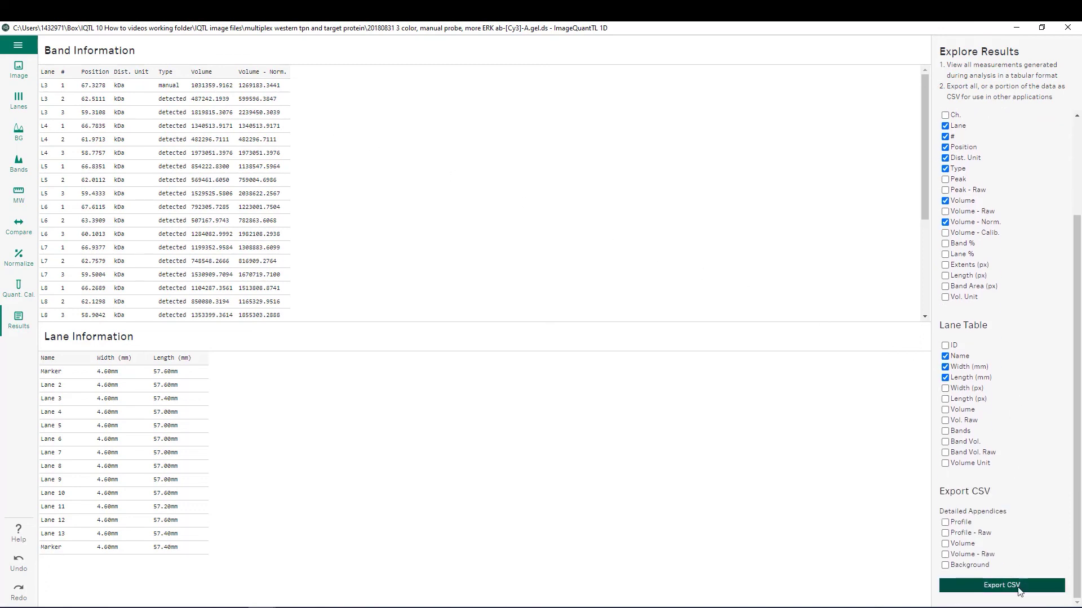